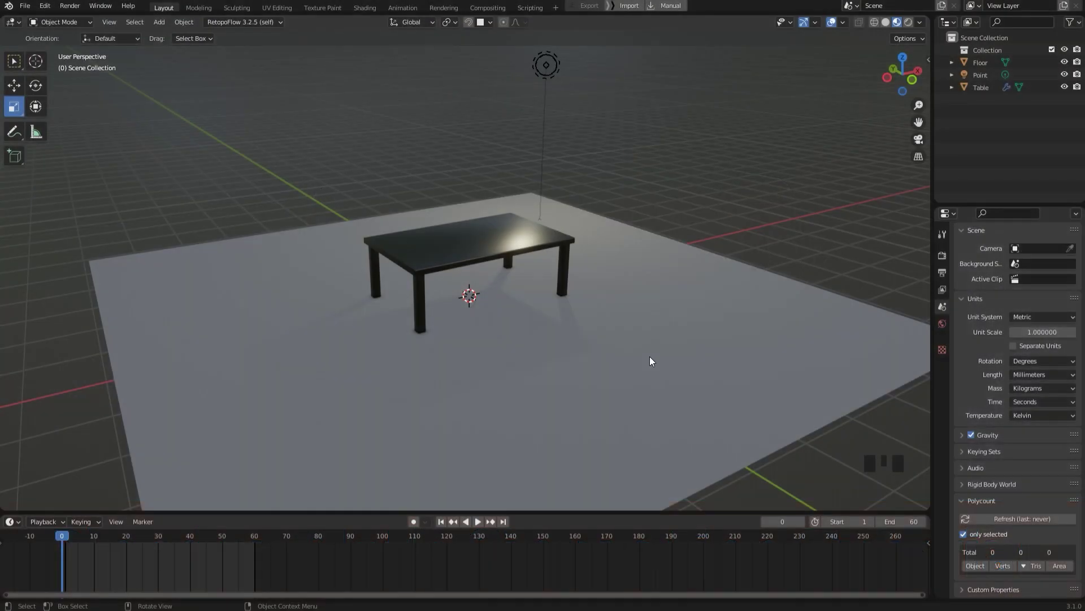
Orbit around the scene and select the dark table
{"action": "middle_click_drag", "start_coordinate": [650, 356], "coordinate": [574, 354]}
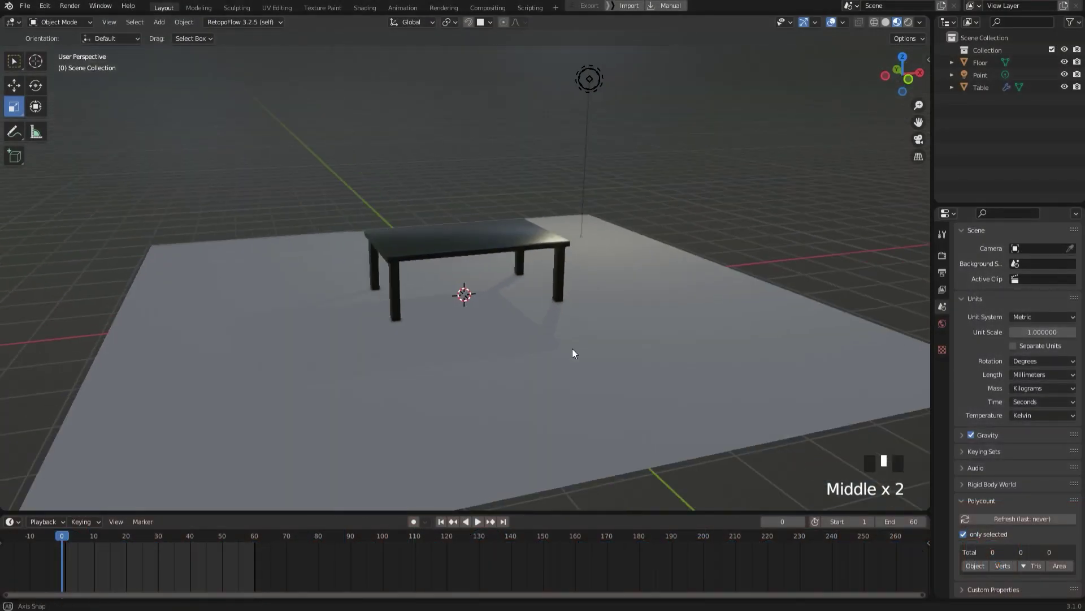
{"action": "left_click", "coordinate": [488, 242]}
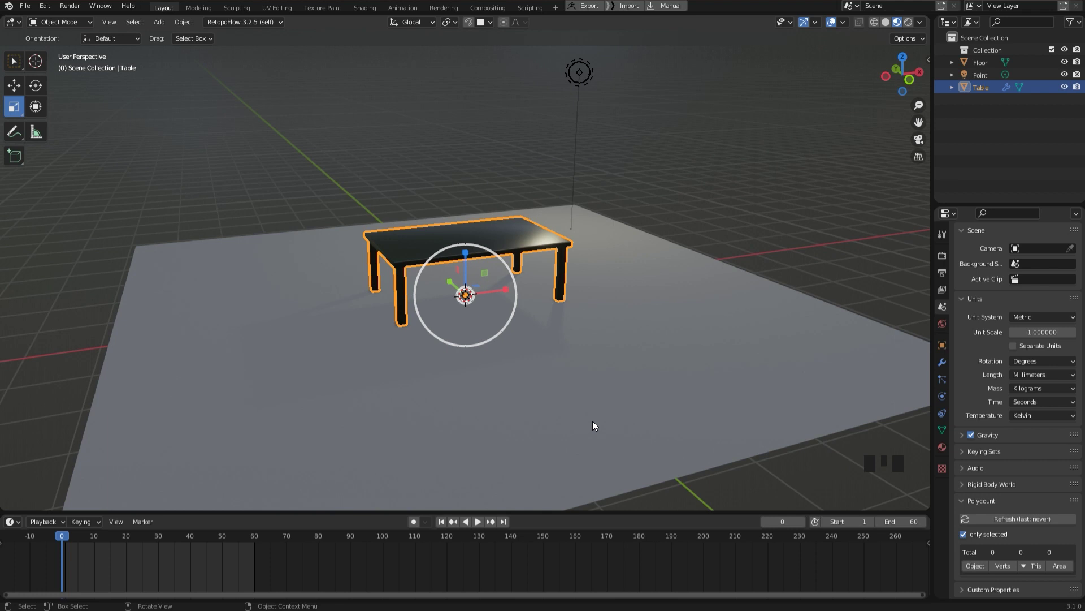
Add a 2000 mm mesh plane and raise it 1576.7 mm along Z over the tabletop
{"action": "key", "text": "shift+a"}
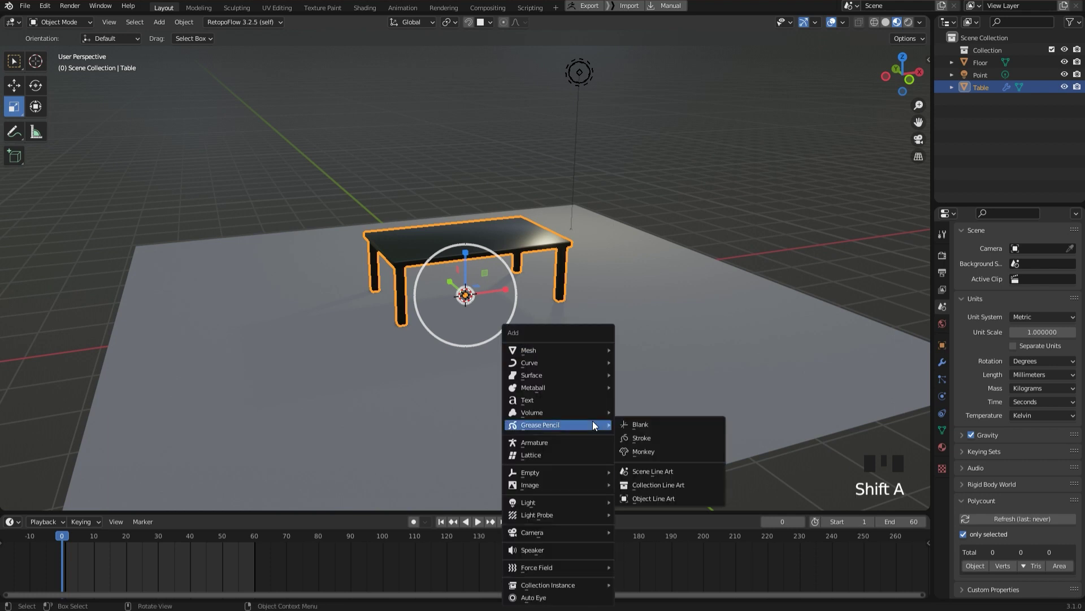
{"action": "mouse_move", "coordinate": [562, 352]}
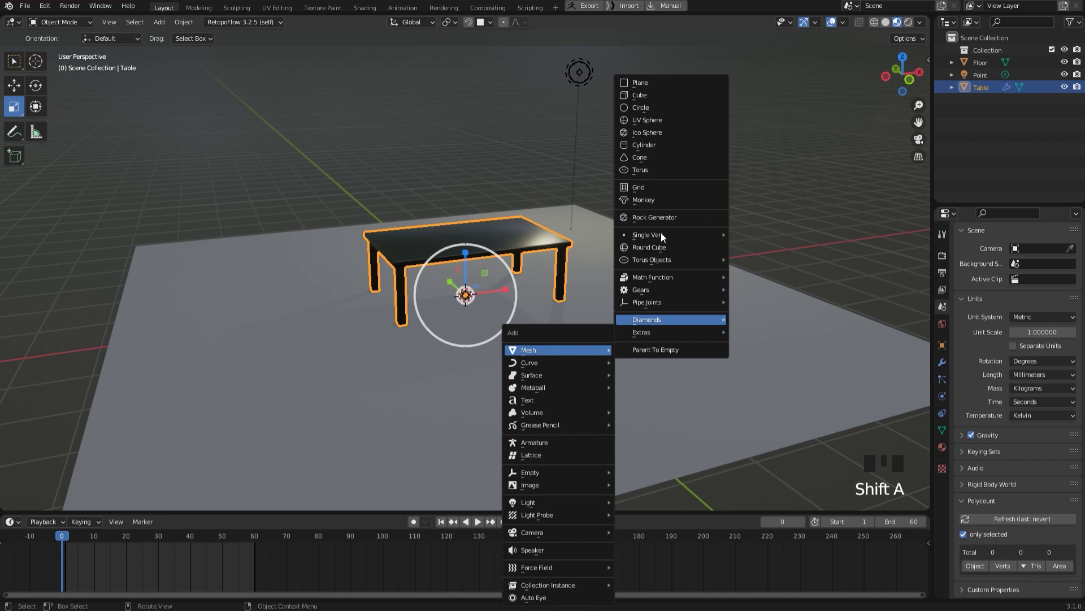
{"action": "left_click", "coordinate": [649, 82]}
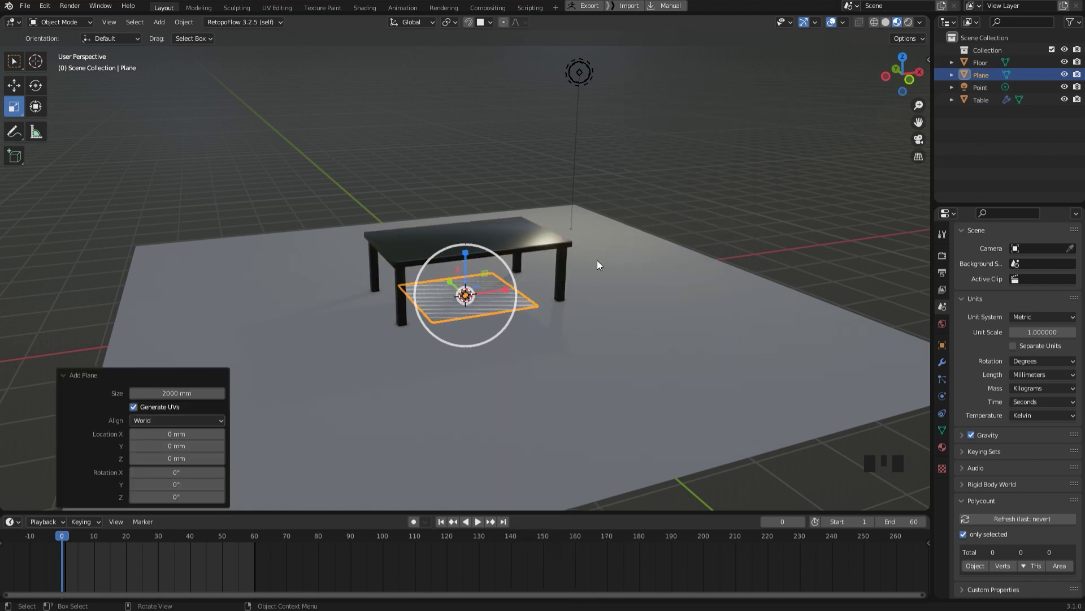
{"action": "left_click", "coordinate": [19, 88]}
{"action": "left_click_drag", "start_coordinate": [466, 251], "coordinate": [472, 172]}
View the scene from Top Orthographic with wireframe shading and X-ray on
{"action": "middle_click_drag", "start_coordinate": [515, 199], "coordinate": [605, 226]}
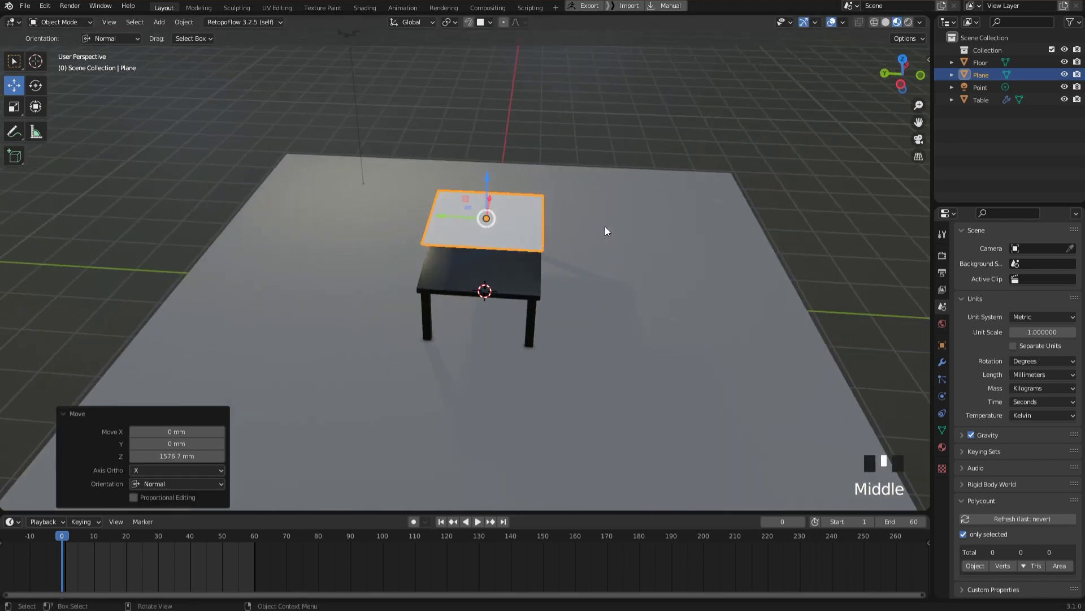
{"action": "middle_click_drag", "start_coordinate": [618, 213], "coordinate": [634, 301]}
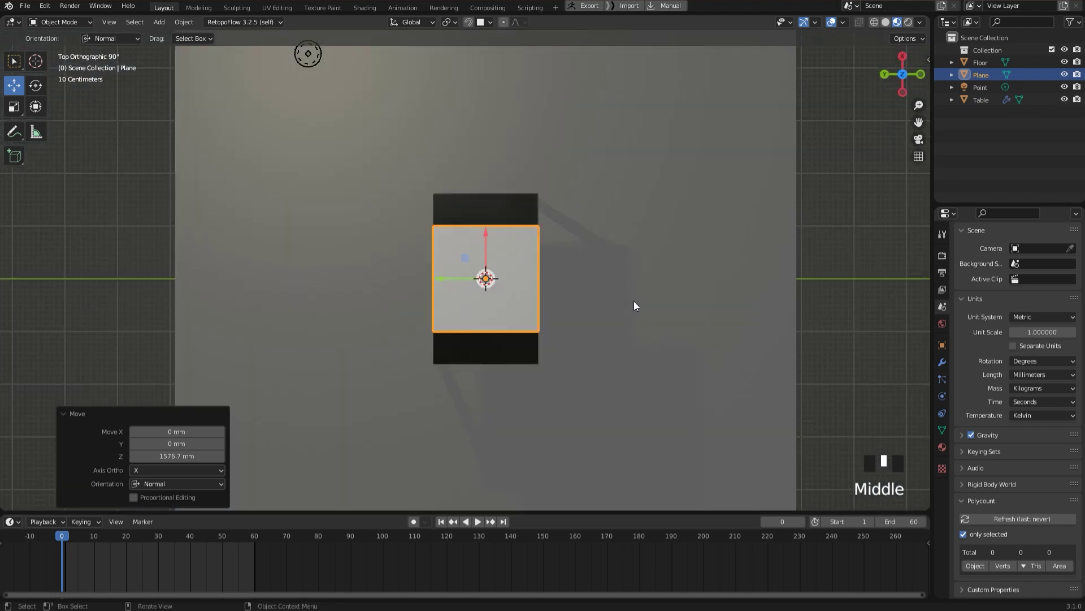
{"action": "left_click", "coordinate": [875, 21]}
{"action": "left_click", "coordinate": [859, 21]}
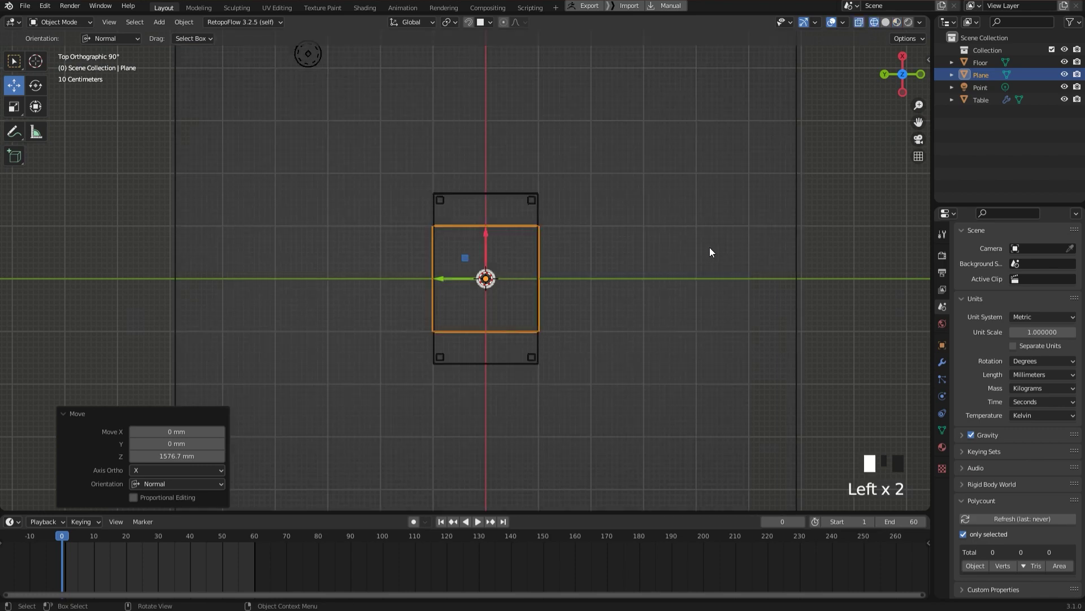
Scale the plane in both horizontal directions so it overhangs every table edge
{"action": "left_click", "coordinate": [21, 107]}
{"action": "left_click_drag", "start_coordinate": [442, 280], "coordinate": [424, 280]}
{"action": "left_click_drag", "start_coordinate": [486, 232], "coordinate": [485, 182]}
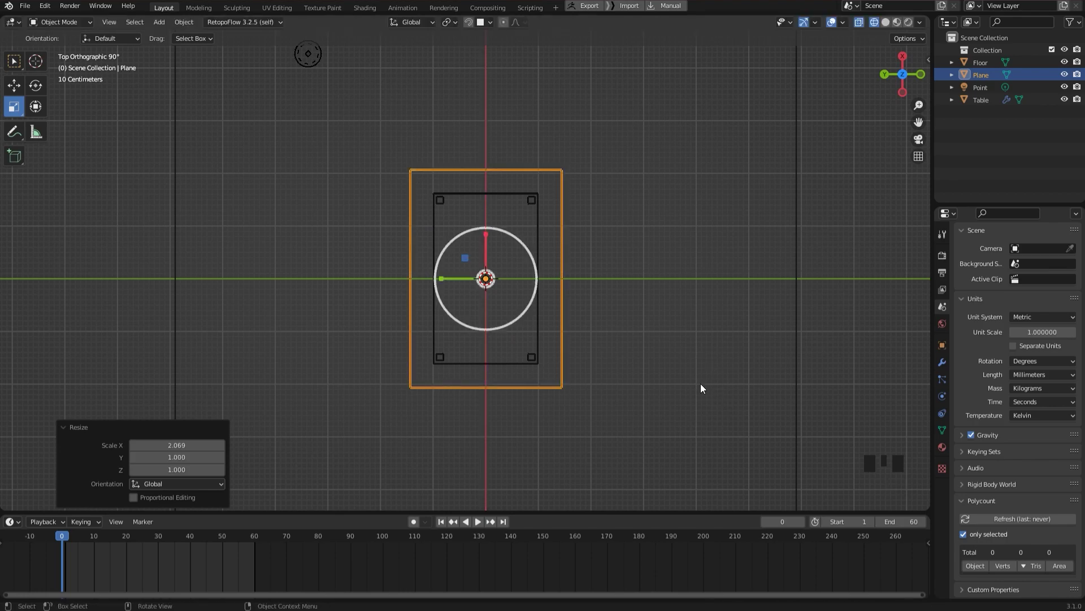
{"action": "middle_click_drag", "start_coordinate": [700, 383], "coordinate": [616, 283]}
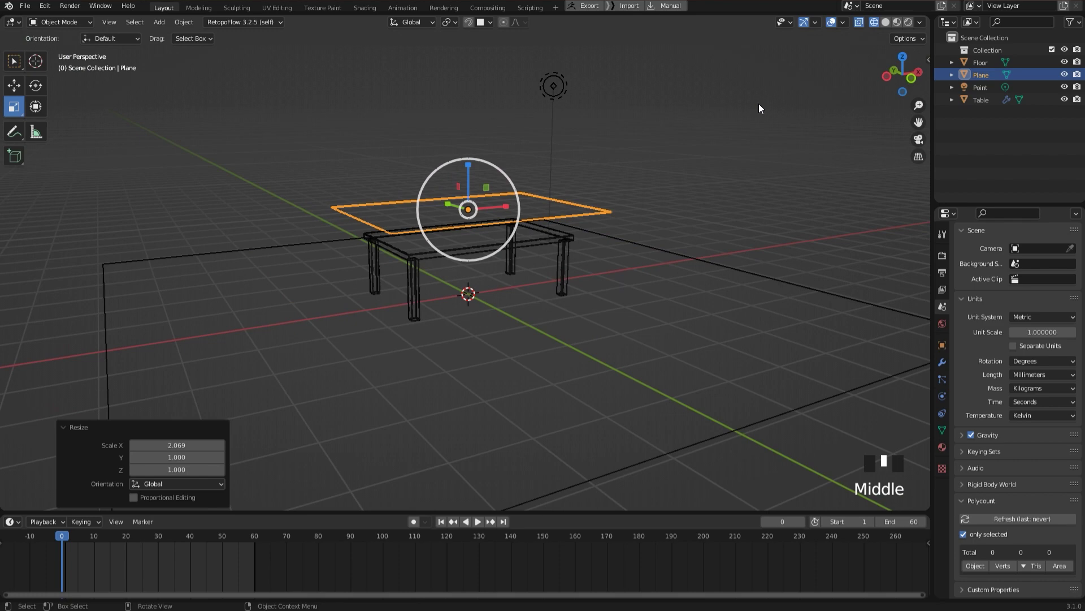
Turn off X-ray and return the viewport to Solid shading
{"action": "left_click", "coordinate": [859, 23]}
{"action": "left_click", "coordinate": [880, 22]}
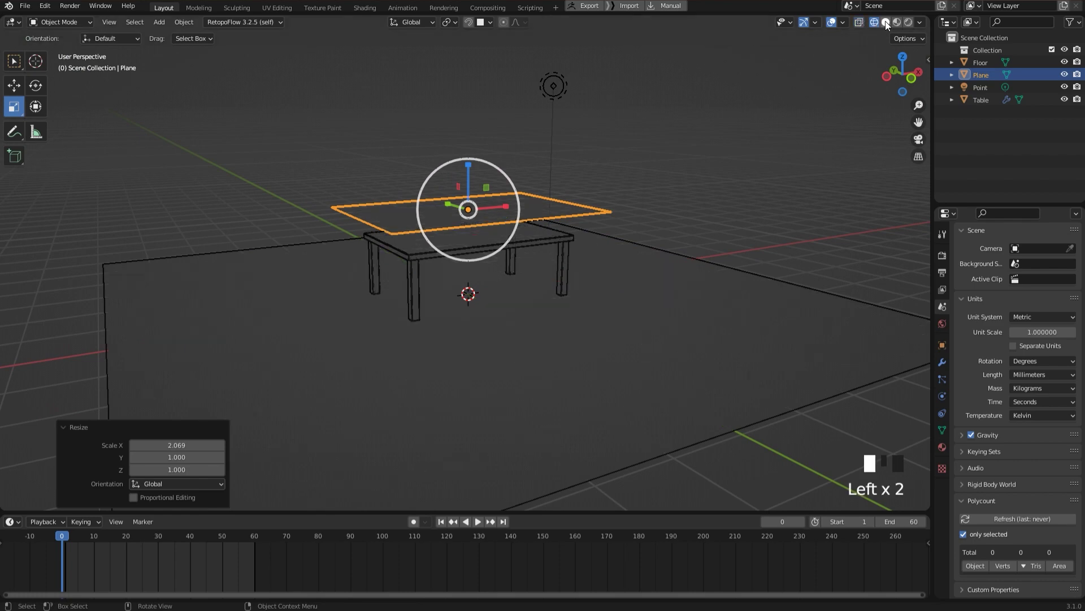
{"action": "left_click", "coordinate": [886, 22]}
Apply the plane's scale with Ctrl+A > Scale
{"action": "middle_click_drag", "start_coordinate": [660, 247], "coordinate": [679, 266]}
{"action": "scroll", "coordinate": [678, 266], "scroll_direction": "up", "scroll_amount": 2}
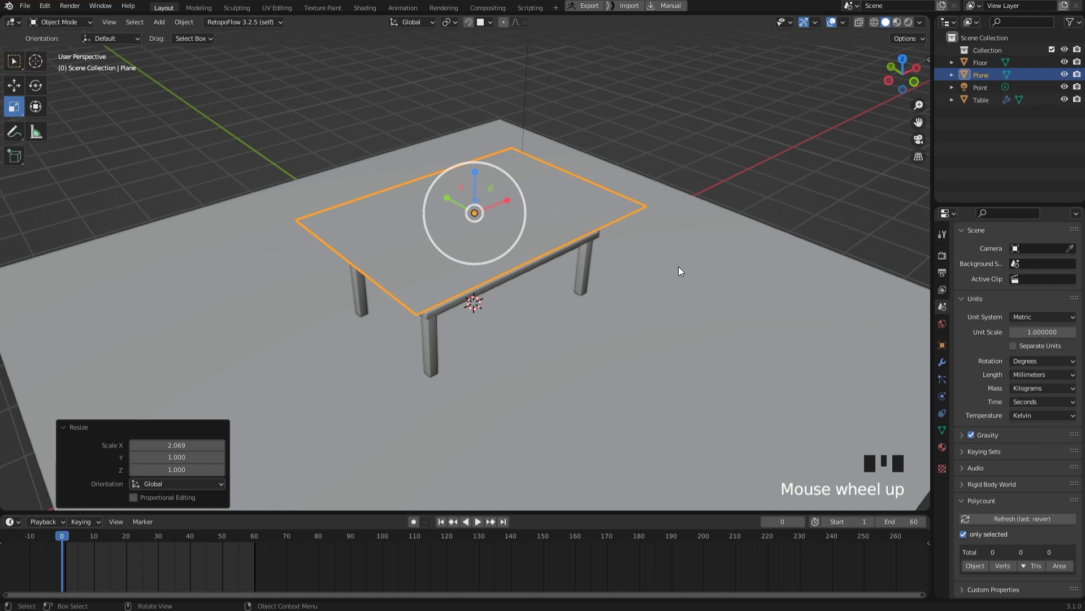
{"action": "key", "text": "ctrl+a"}
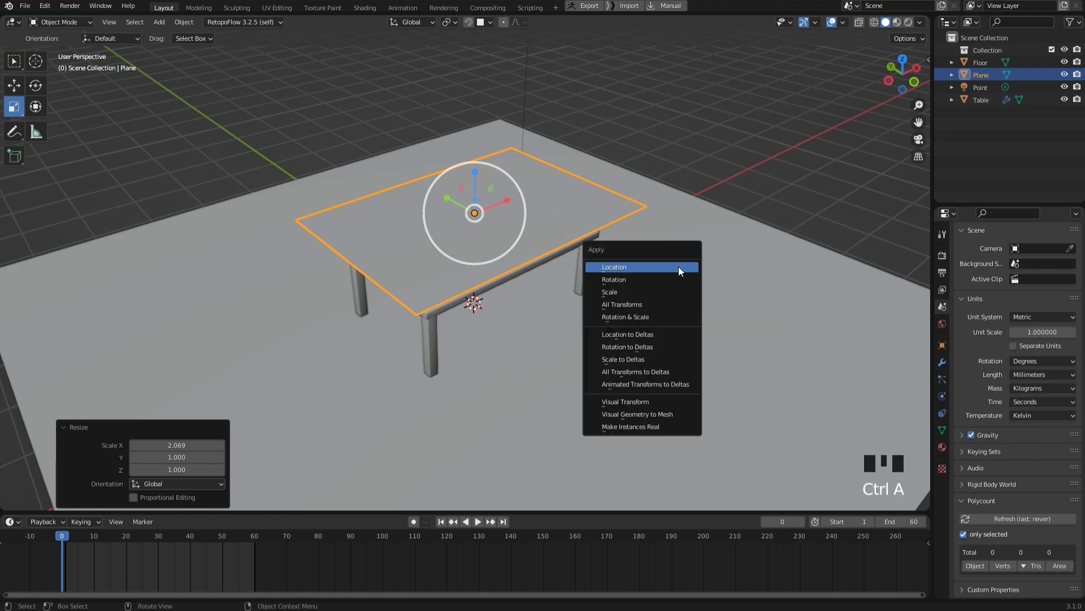
{"action": "left_click", "coordinate": [653, 293]}
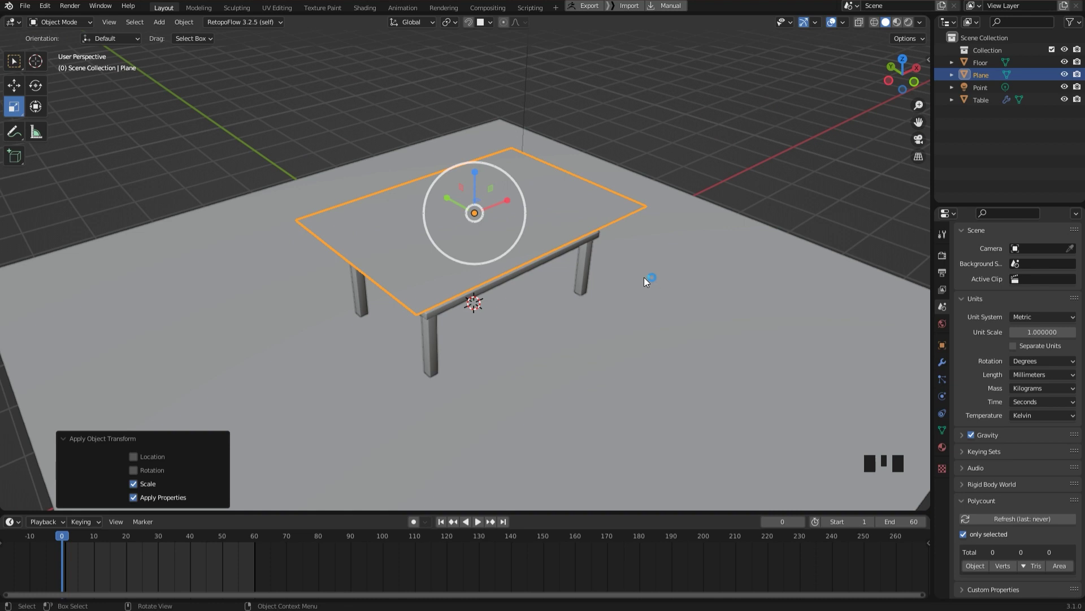
Subdivide the plane in Edit Mode with 64 cuts into a dense grid
{"action": "key", "text": "Tab"}
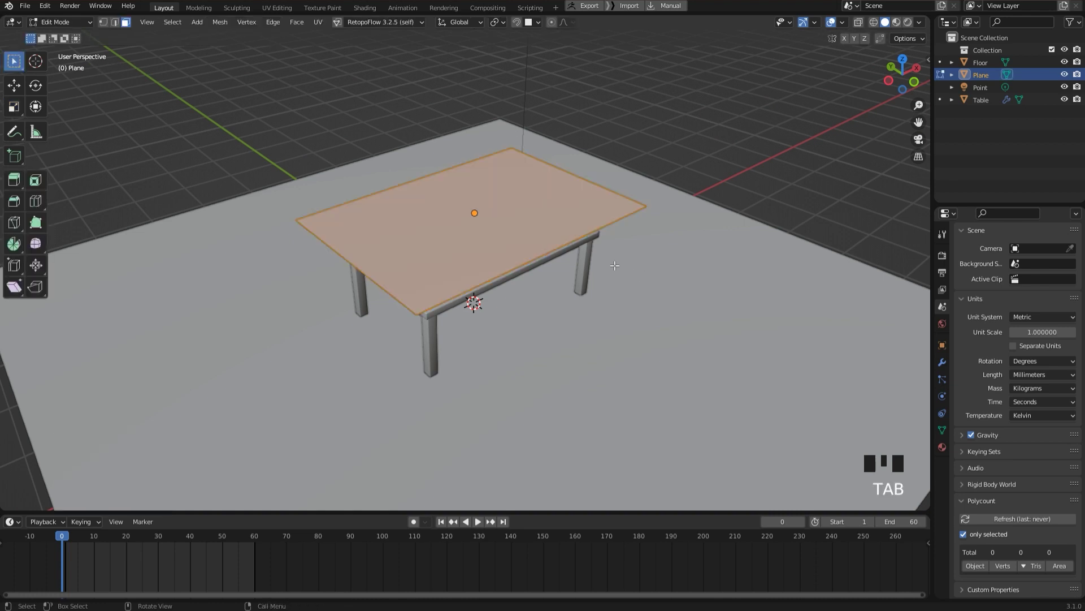
{"action": "right_click", "coordinate": [615, 266]}
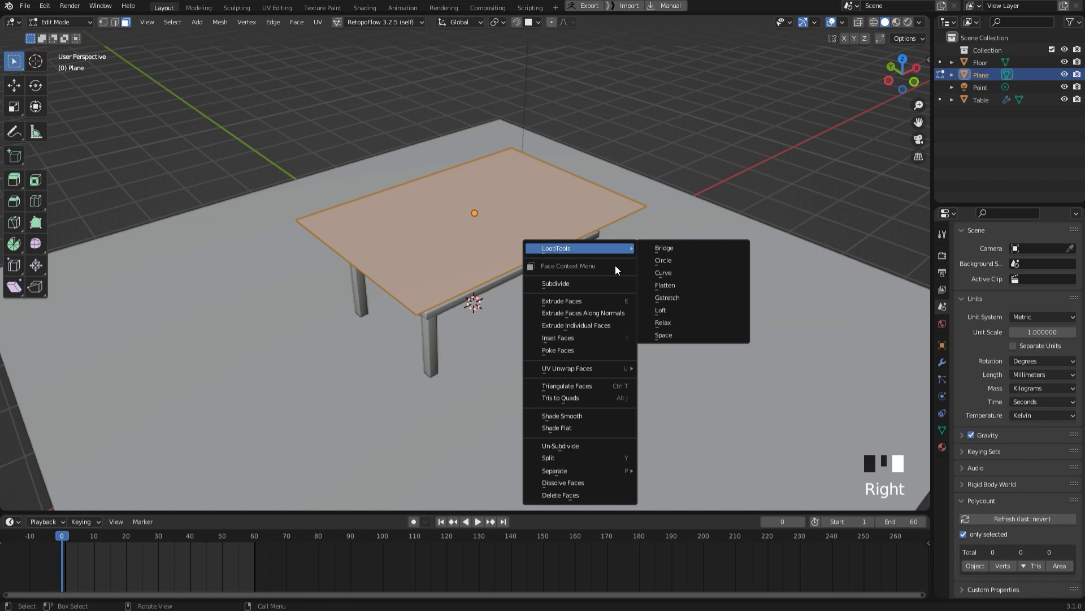
{"action": "left_click", "coordinate": [569, 284]}
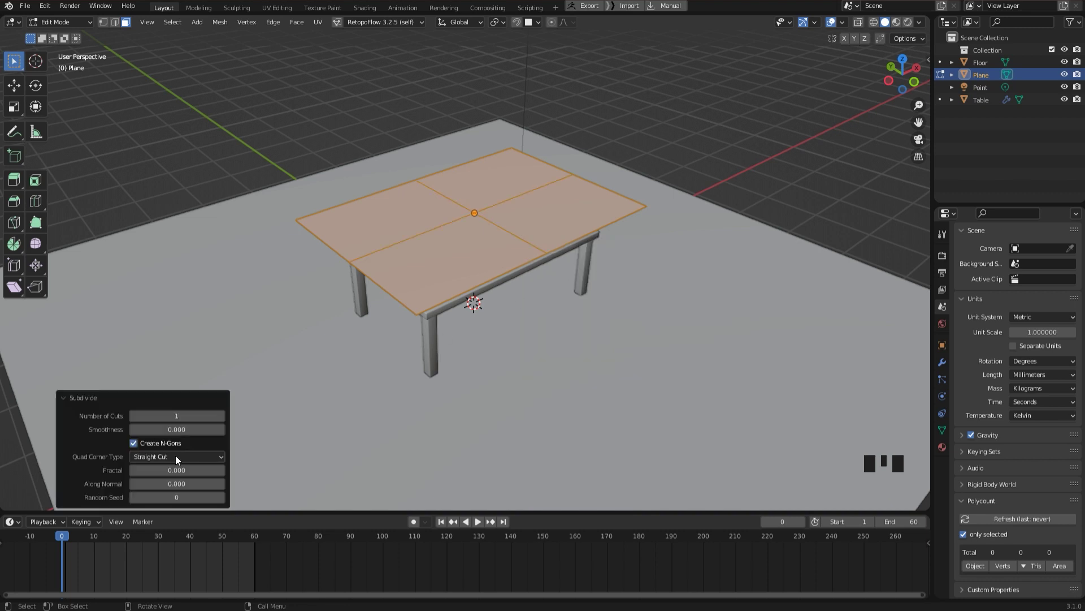
{"action": "left_click", "coordinate": [191, 417]}
{"action": "type", "text": "64"}
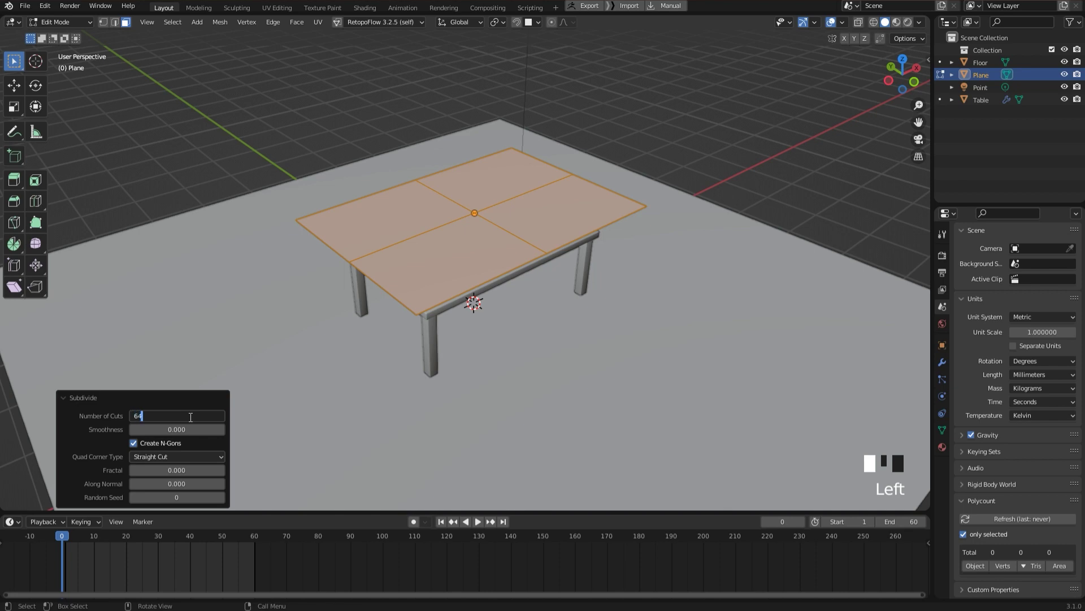
{"action": "key", "text": "Return"}
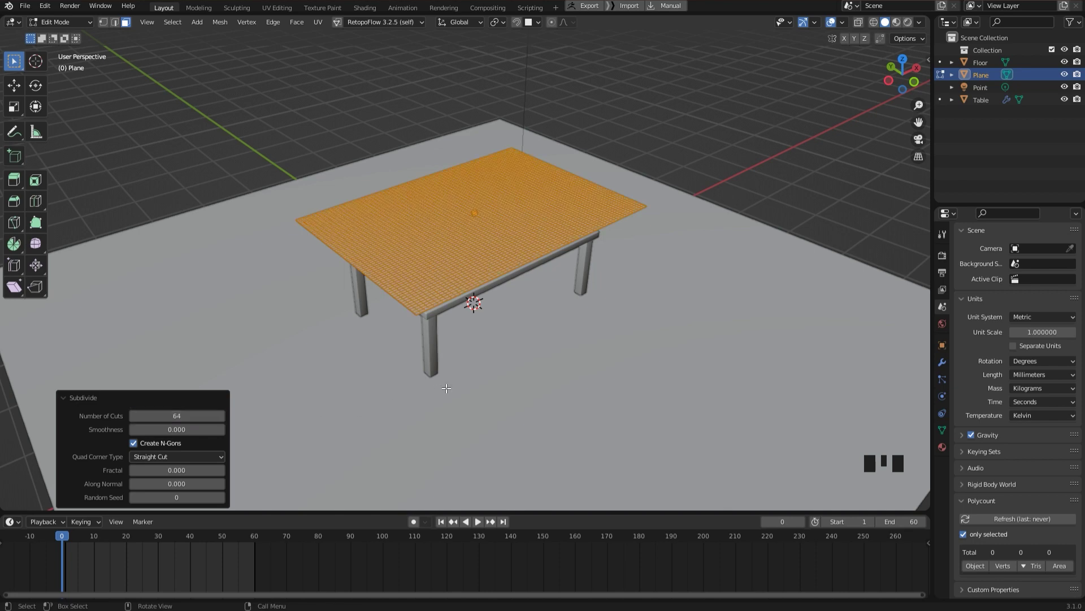
{"action": "middle_click_drag", "start_coordinate": [496, 399], "coordinate": [481, 375]}
Back in Object Mode, select the table and add Collision physics to it
{"action": "key", "text": "Tab"}
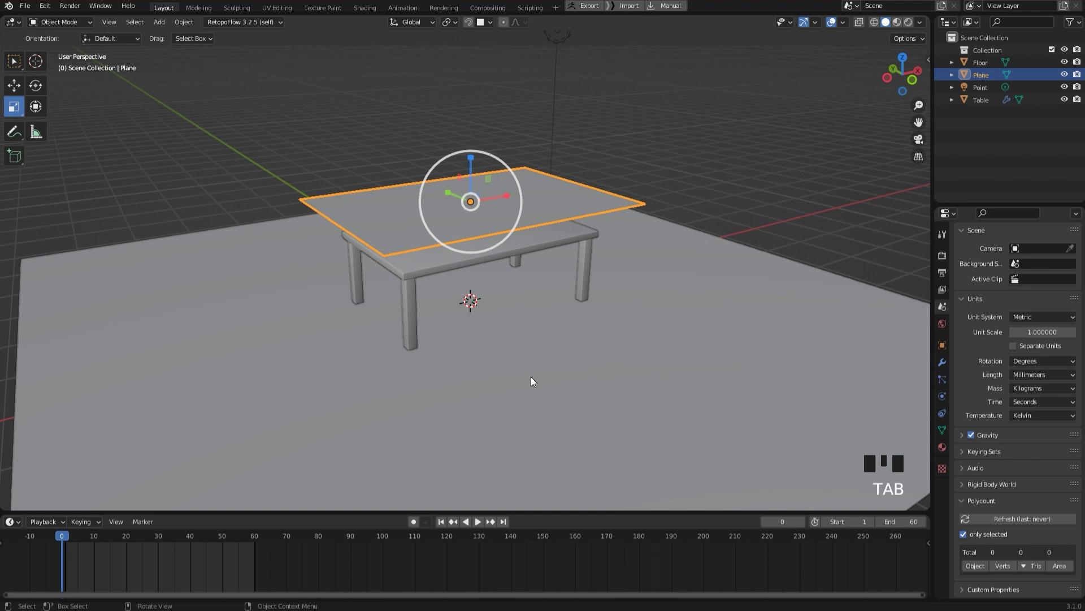
{"action": "left_click", "coordinate": [546, 239]}
{"action": "left_click", "coordinate": [14, 60]}
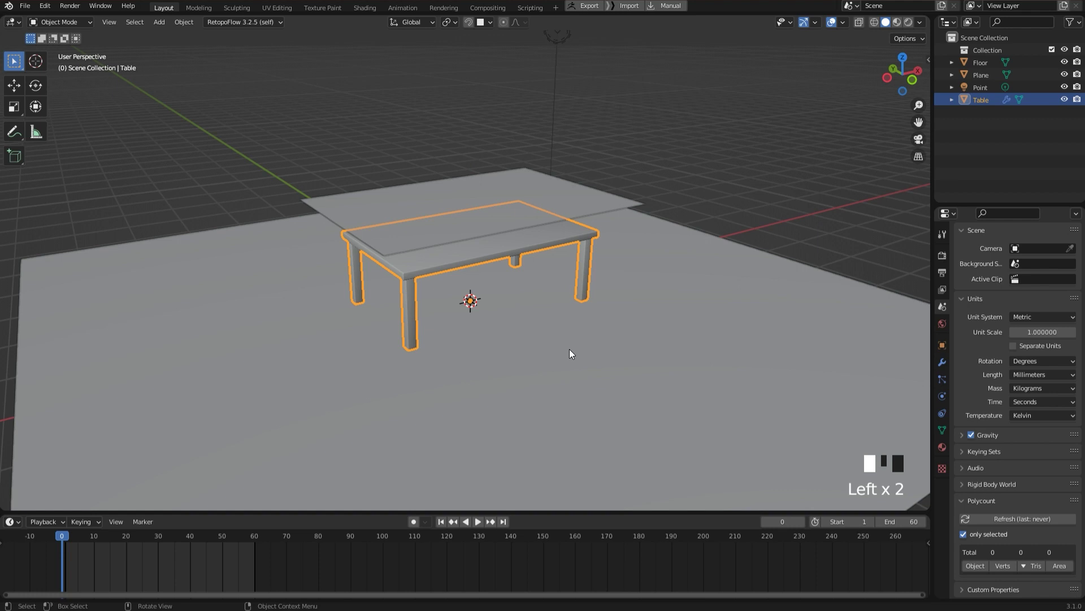
{"action": "left_click", "coordinate": [942, 396]}
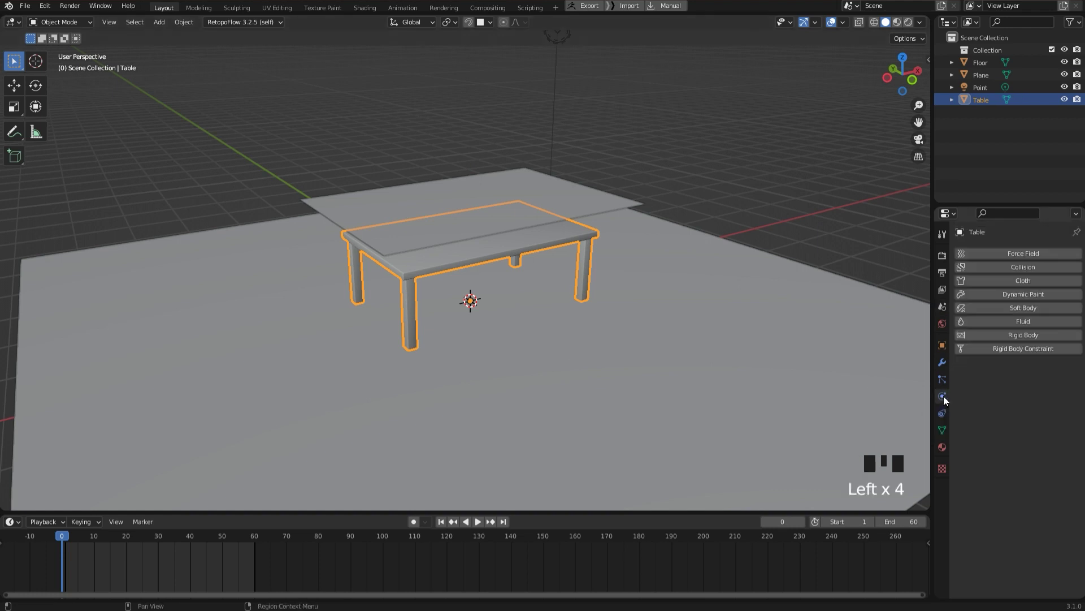
{"action": "left_click", "coordinate": [1016, 267]}
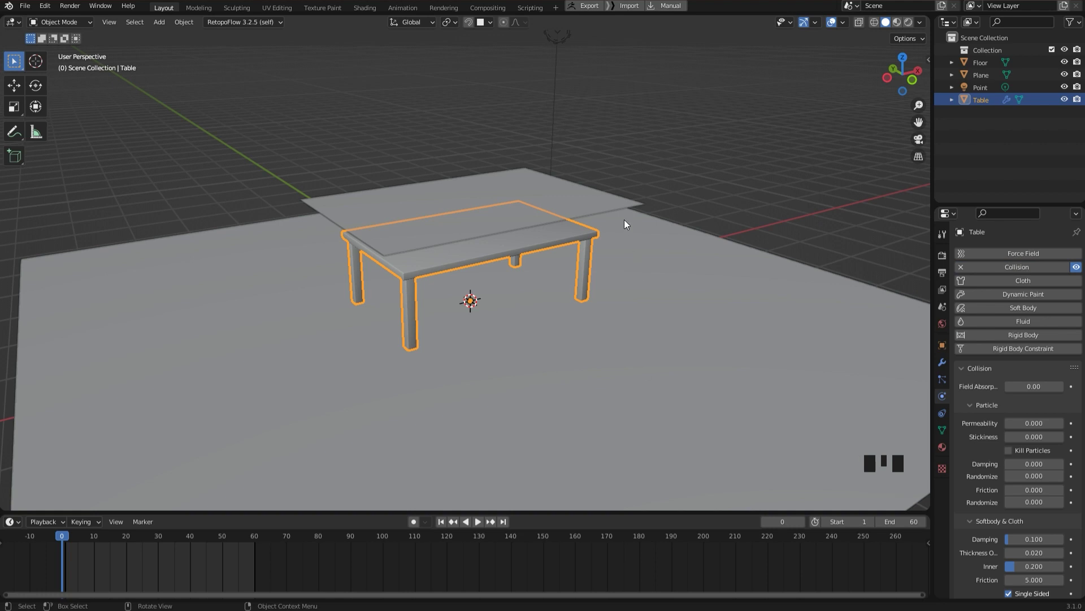
Add Cloth physics to the plane with Collision Quality 5 and Self Collisions enabled
{"action": "left_click", "coordinate": [592, 198]}
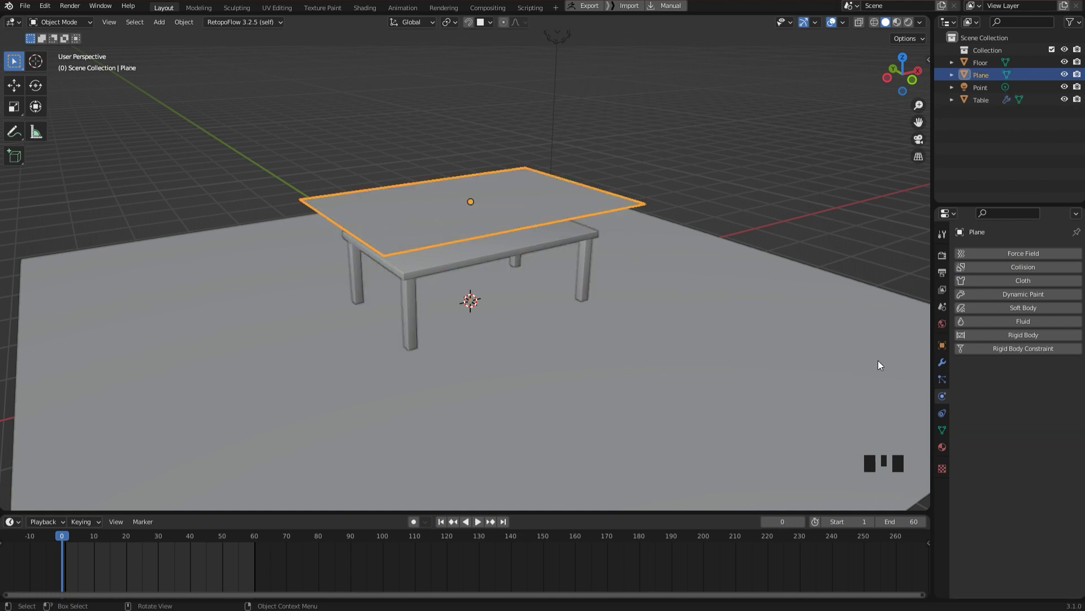
{"action": "left_click", "coordinate": [980, 281]}
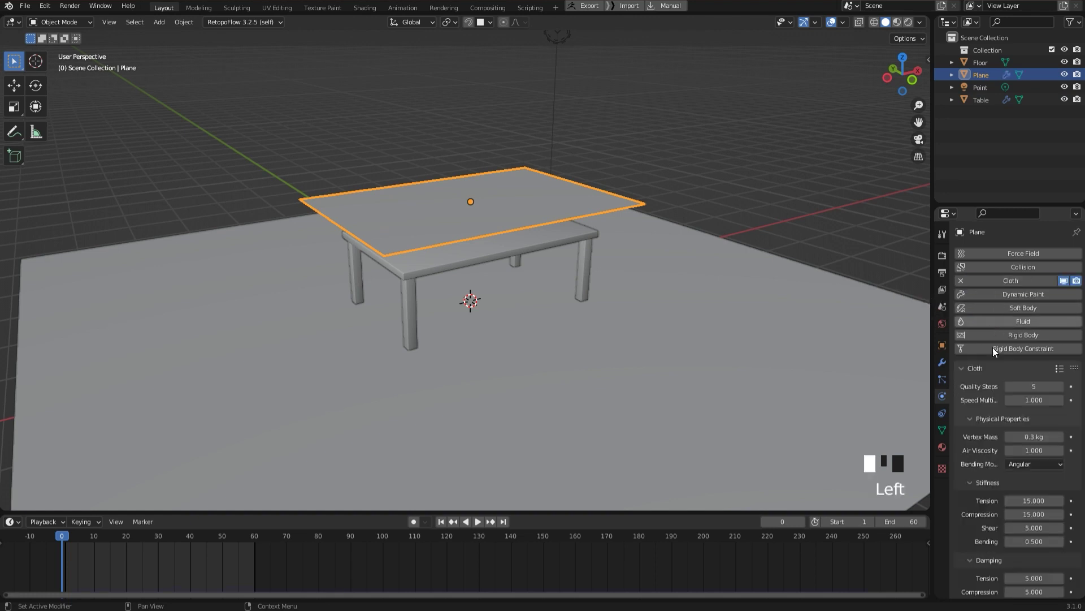
{"action": "scroll", "coordinate": [999, 418], "scroll_direction": "down", "scroll_amount": 5}
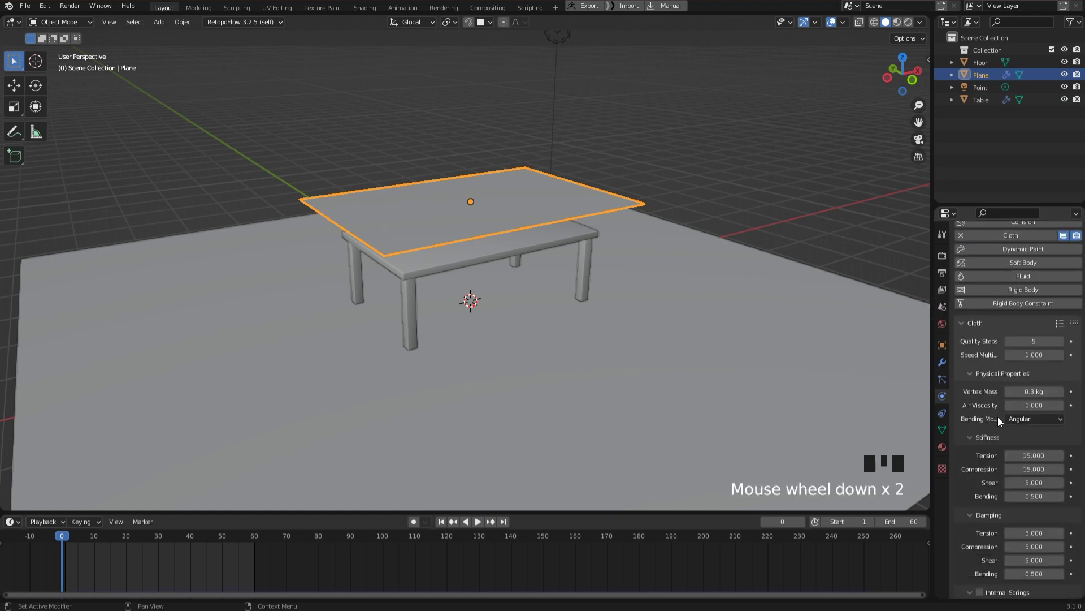
{"action": "scroll", "coordinate": [999, 416], "scroll_direction": "down", "scroll_amount": 20}
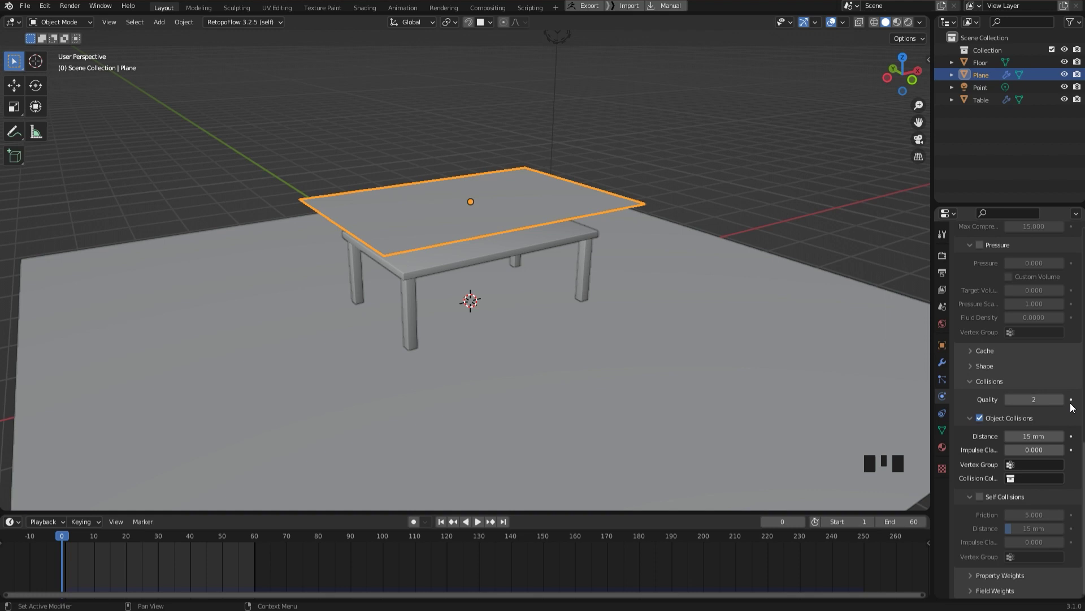
{"action": "left_click", "coordinate": [1061, 399]}
{"action": "left_click", "coordinate": [1061, 399]}
{"action": "left_click", "coordinate": [1061, 400]}
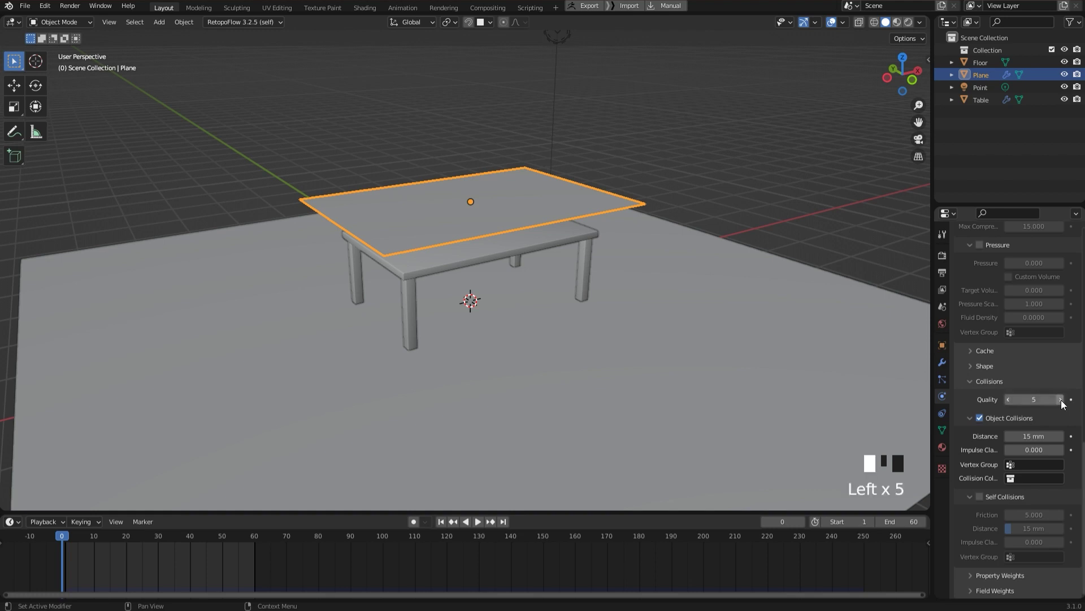
{"action": "left_click", "coordinate": [977, 497]}
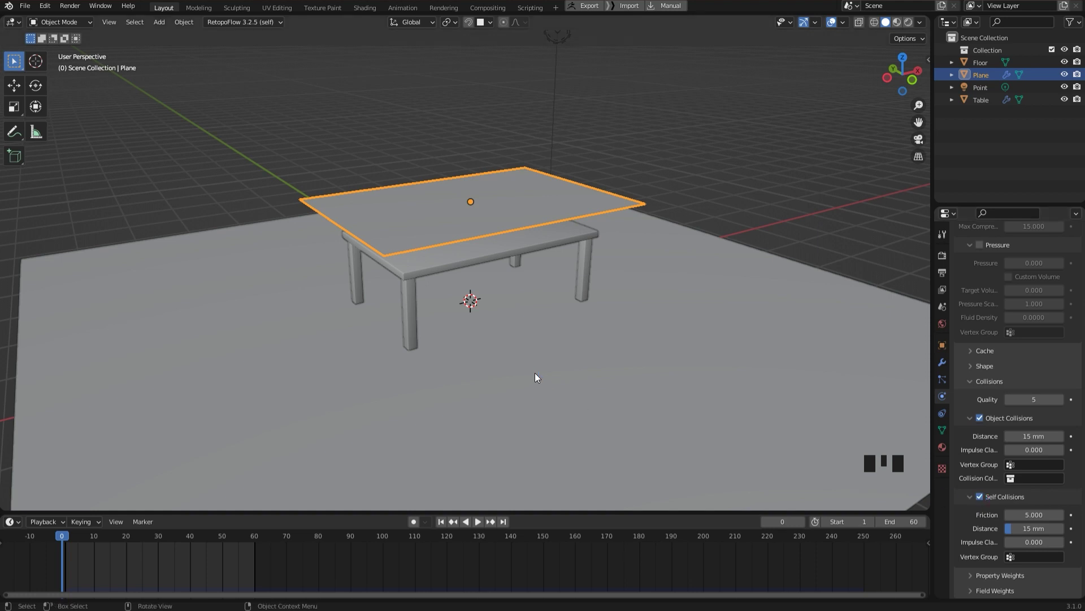
{"action": "middle_click_drag", "start_coordinate": [535, 372], "coordinate": [541, 337]}
Play the cloth simulation and set the scene's End frame to 60
{"action": "key", "text": "space"}
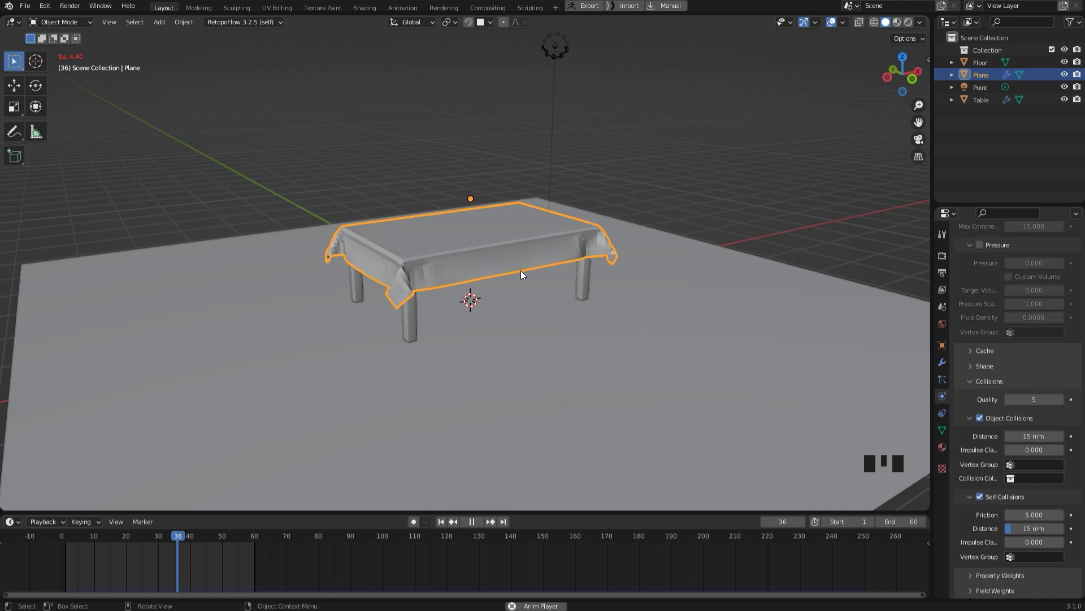
{"action": "right_click", "coordinate": [469, 264]}
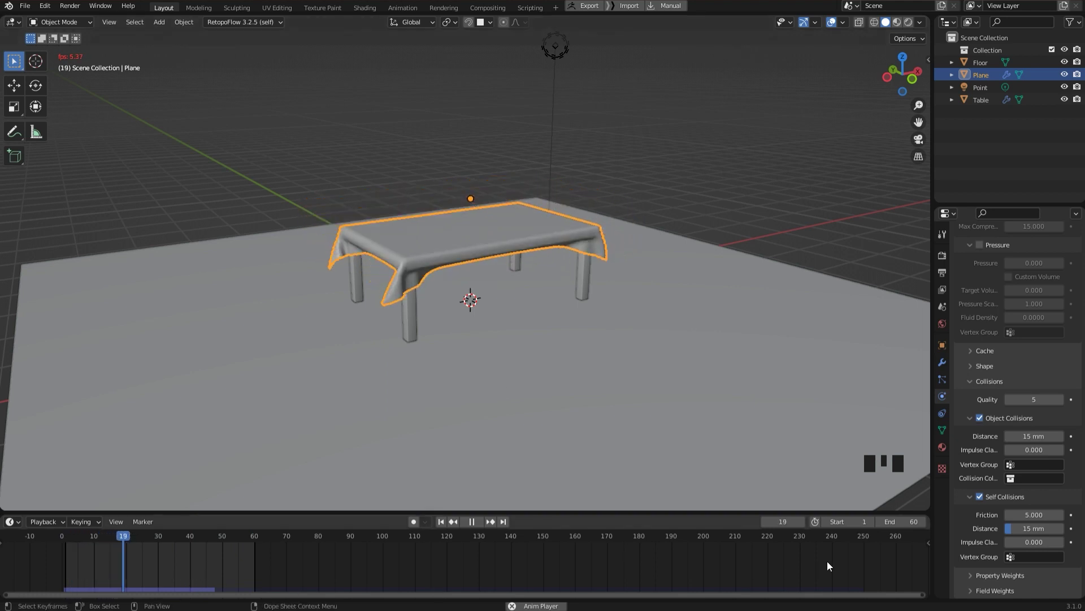
{"action": "left_click_drag", "start_coordinate": [908, 521], "coordinate": [907, 521]}
{"action": "left_click", "coordinate": [907, 521]}
{"action": "type", "text": "6"}
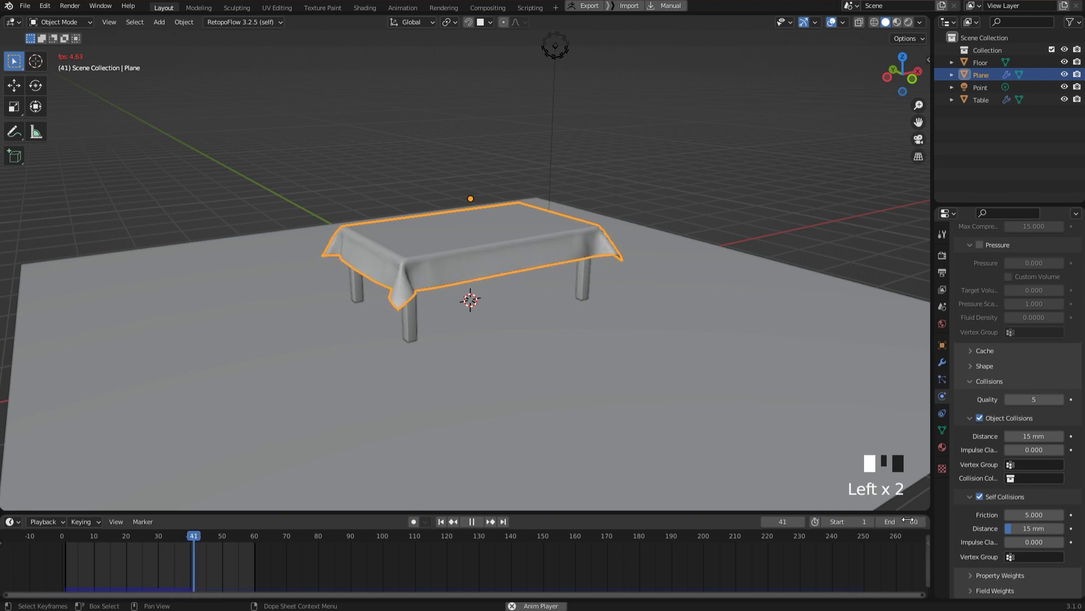
{"action": "type", "text": "0"}
{"action": "key", "text": "Return"}
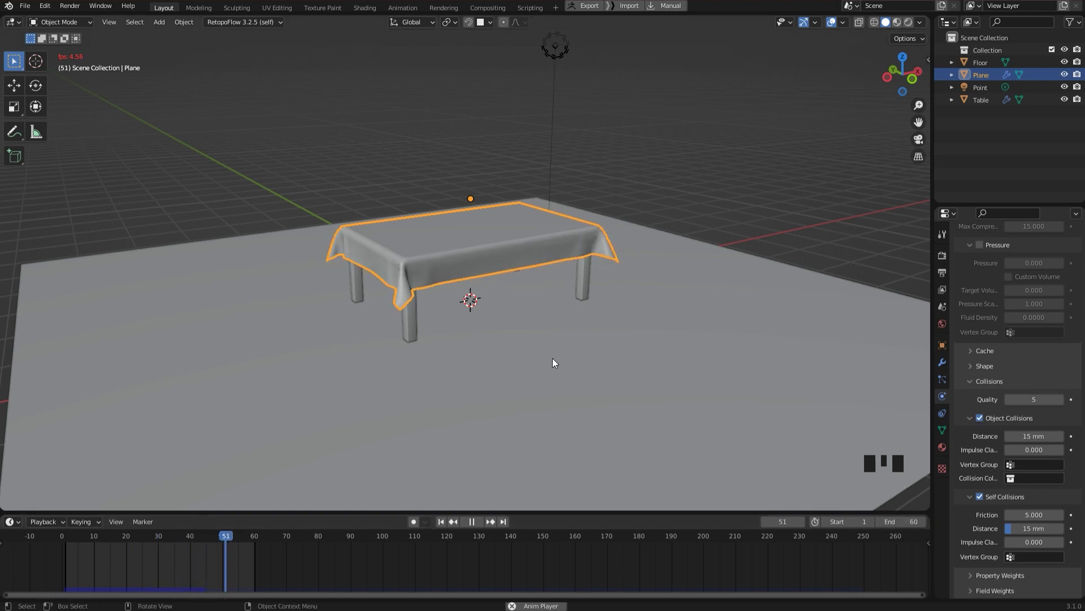
Stop playback at frame 51 and orbit around the draped tablecloth
{"action": "key", "text": "space"}
{"action": "middle_click_drag", "start_coordinate": [584, 306], "coordinate": [500, 303]}
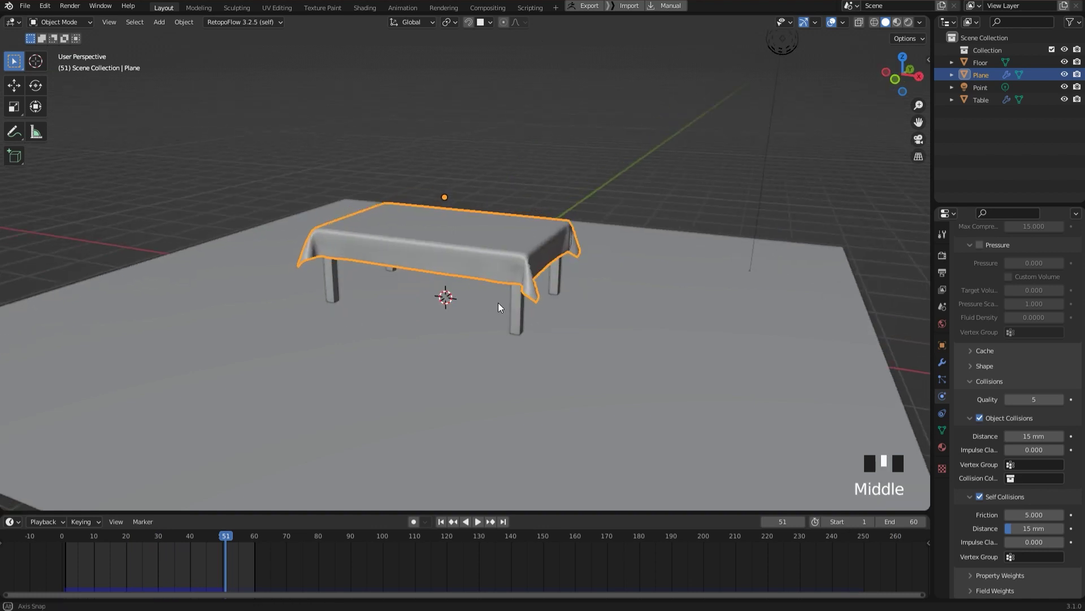
{"action": "scroll", "coordinate": [616, 335], "scroll_direction": "up", "scroll_amount": 2}
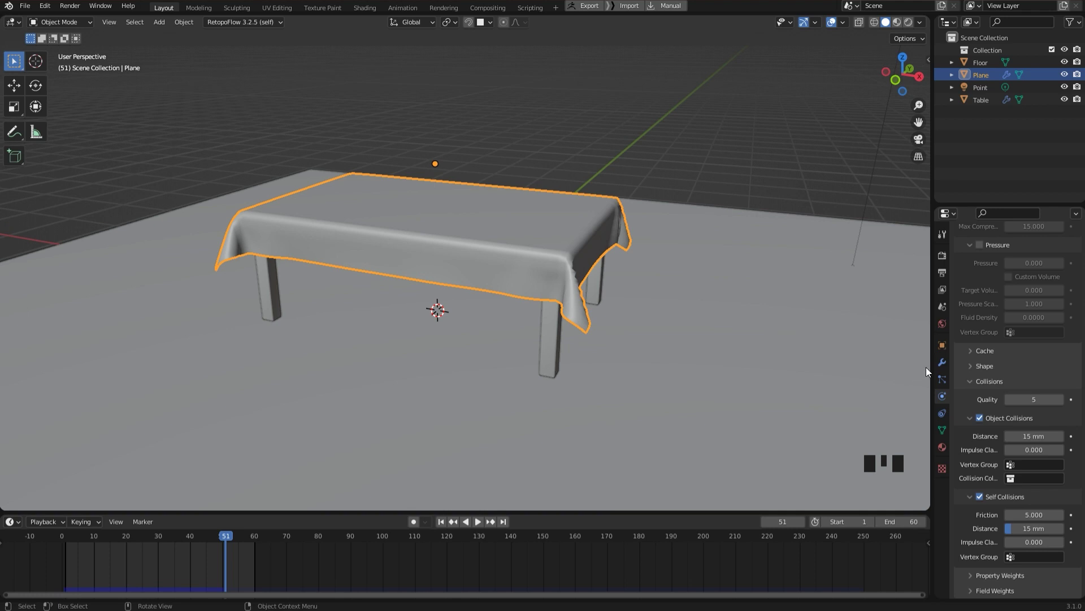
Add a Multiresolution modifier below Cloth on the plane and subdivide it to level 1
{"action": "left_click", "coordinate": [941, 362]}
{"action": "left_click", "coordinate": [978, 253]}
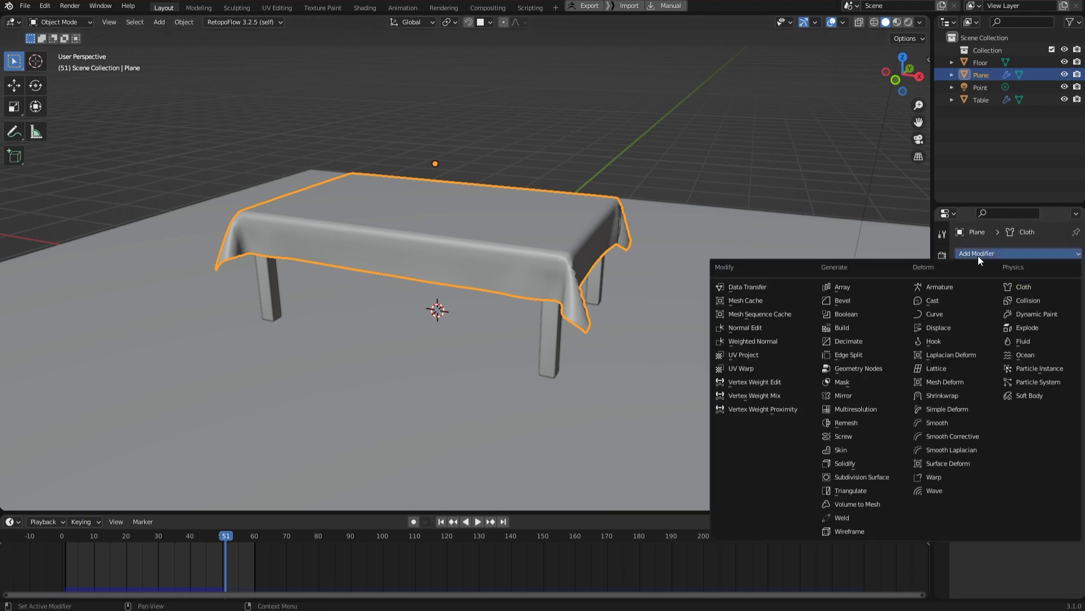
{"action": "left_click", "coordinate": [865, 409]}
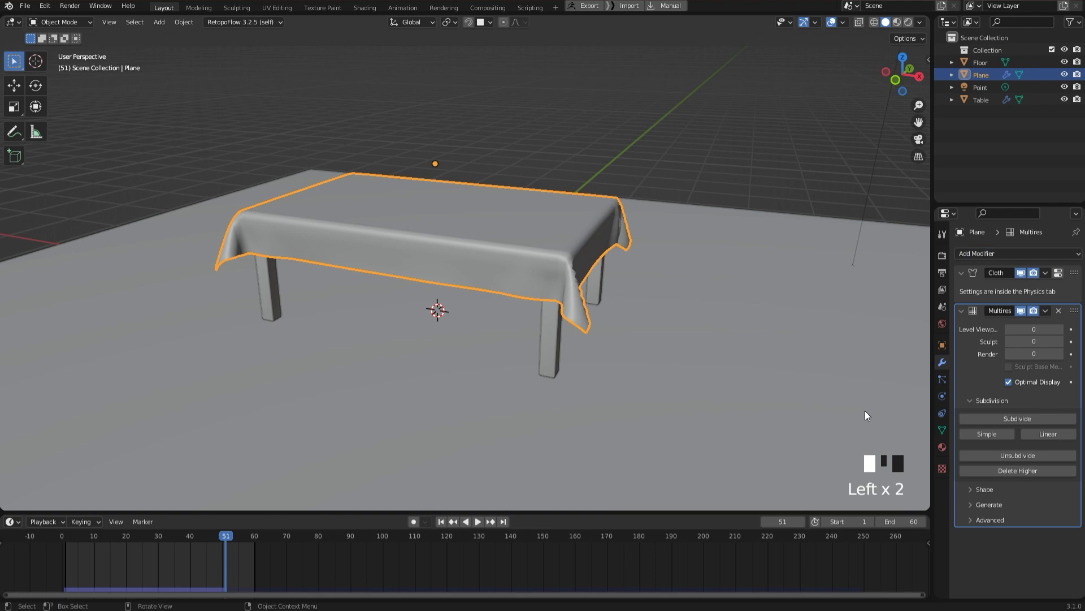
{"action": "left_click", "coordinate": [997, 419]}
{"action": "middle_click_drag", "start_coordinate": [663, 338], "coordinate": [741, 335]}
{"action": "scroll", "coordinate": [722, 345], "scroll_direction": "down", "scroll_amount": 2}
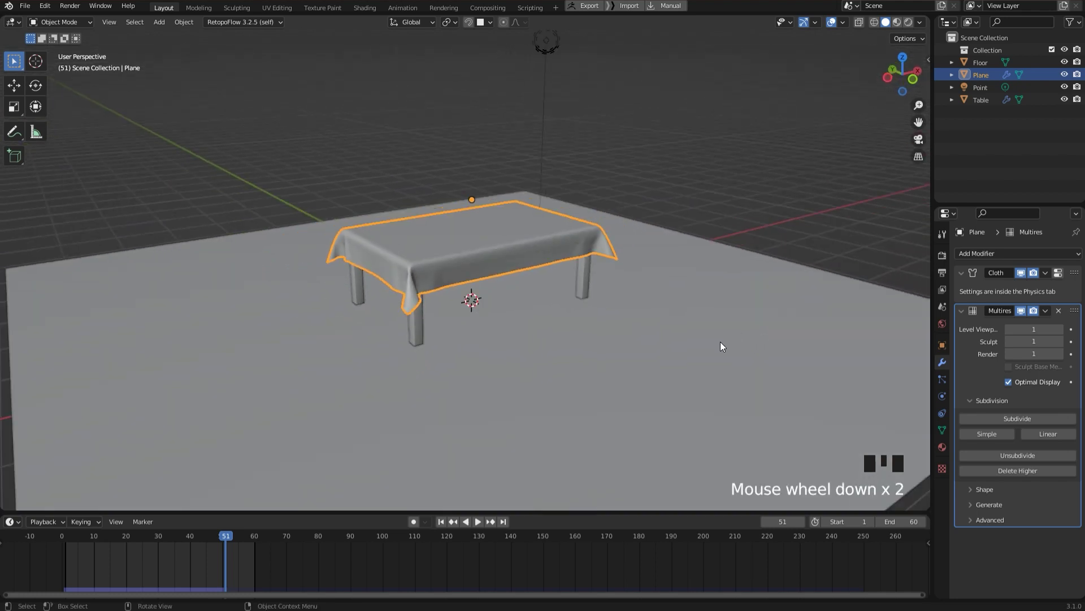
Switch the viewport to Material Preview shading
{"action": "left_click", "coordinate": [897, 23]}
{"action": "mouse_move", "coordinate": [778, 222]}
{"action": "middle_mouse_down"}
{"action": "mouse_move", "coordinate": [628, 219]}
{"action": "mouse_move", "coordinate": [761, 226]}
{"action": "middle_mouse_up"}
{"action": "scroll", "coordinate": [757, 227], "scroll_direction": "up", "scroll_amount": 2}
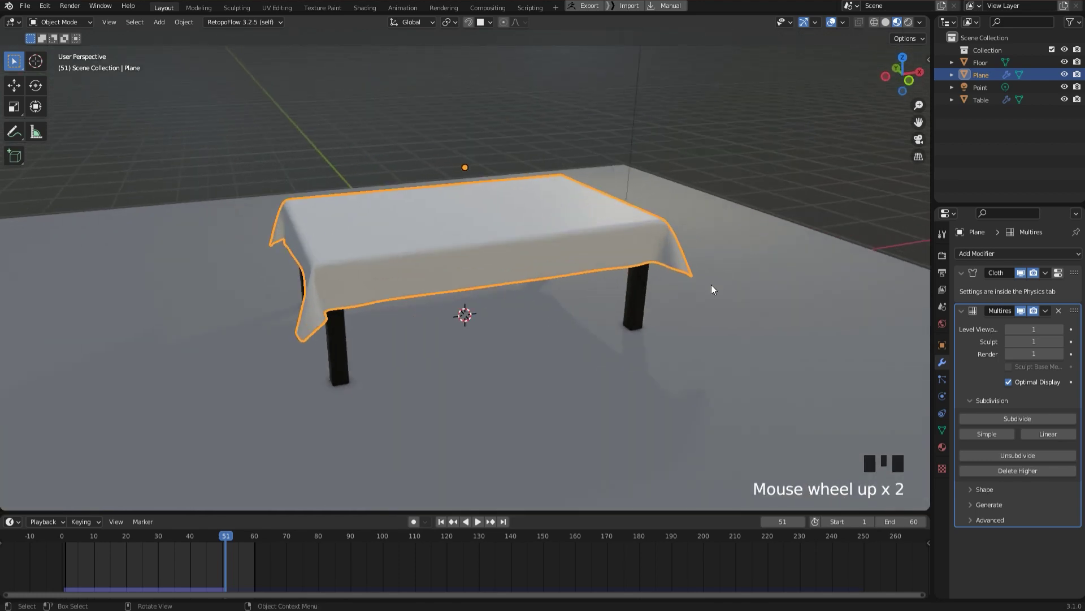
Play the cloth simulation through to frame 60, then stop and orbit along the table's short side
{"action": "key", "text": "space"}
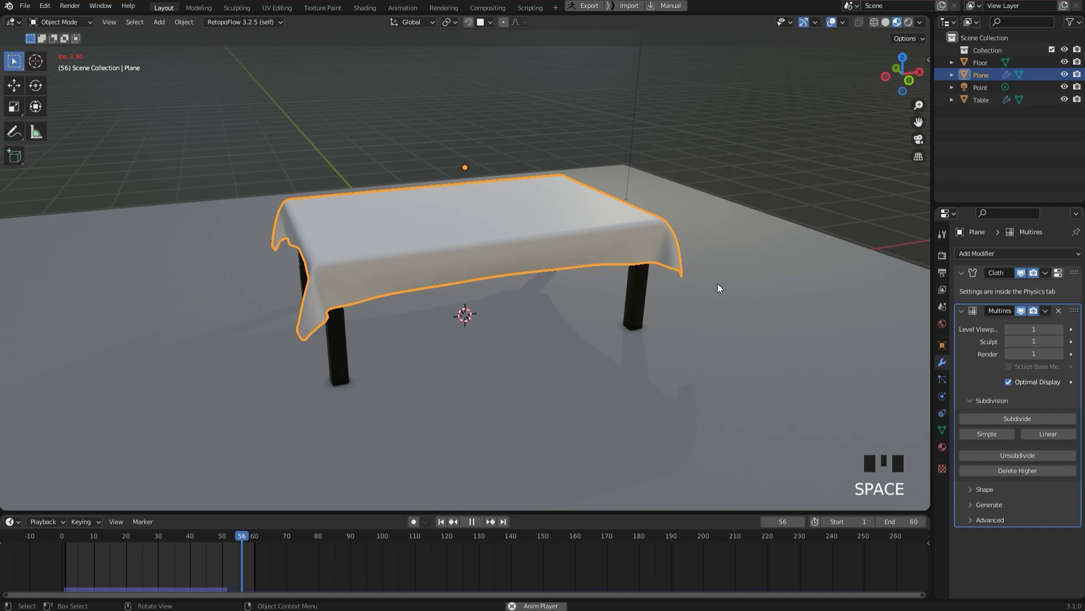
{"action": "key", "text": "space"}
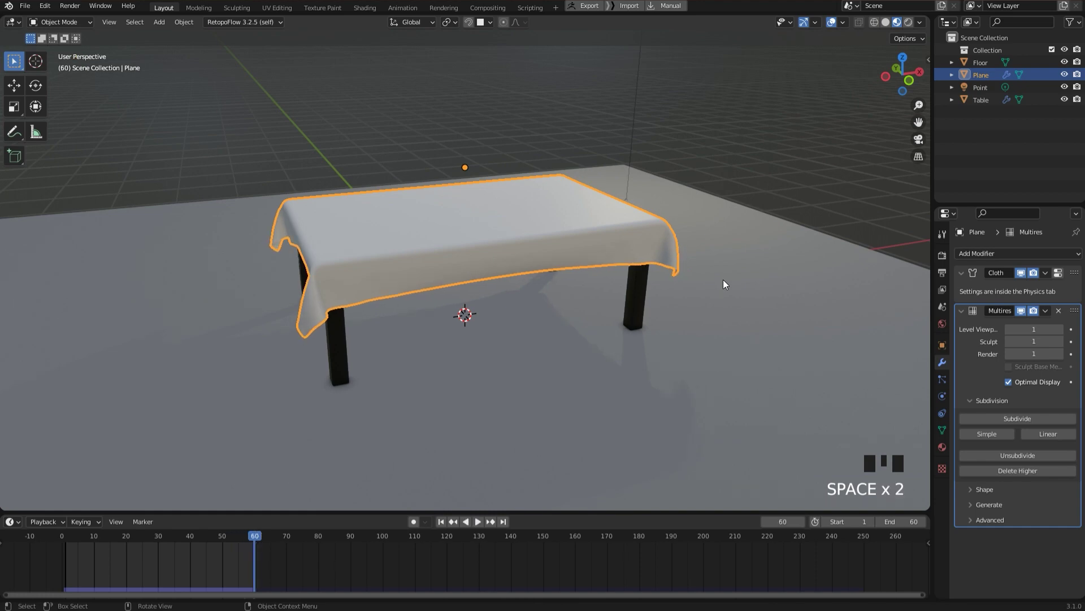
{"action": "mouse_move", "coordinate": [724, 279]}
{"action": "middle_mouse_down"}
{"action": "mouse_move", "coordinate": [554, 279]}
{"action": "mouse_move", "coordinate": [738, 279]}
{"action": "middle_mouse_up"}
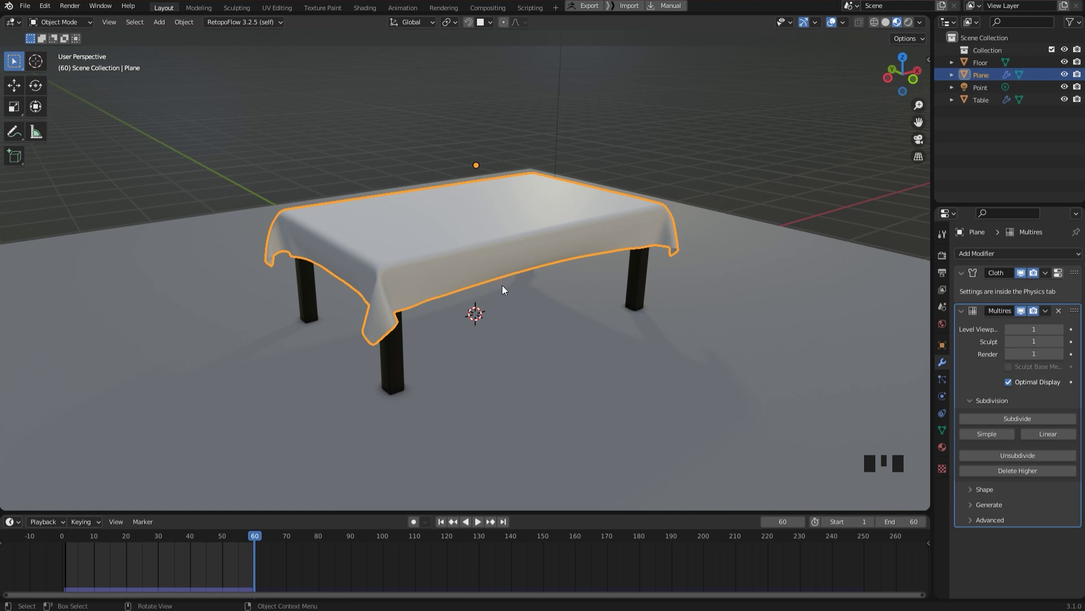
Apply the Cloth modifier, then the Multires modifier, to the tablecloth plane
{"action": "left_click", "coordinate": [1045, 273]}
{"action": "left_click", "coordinate": [993, 287]}
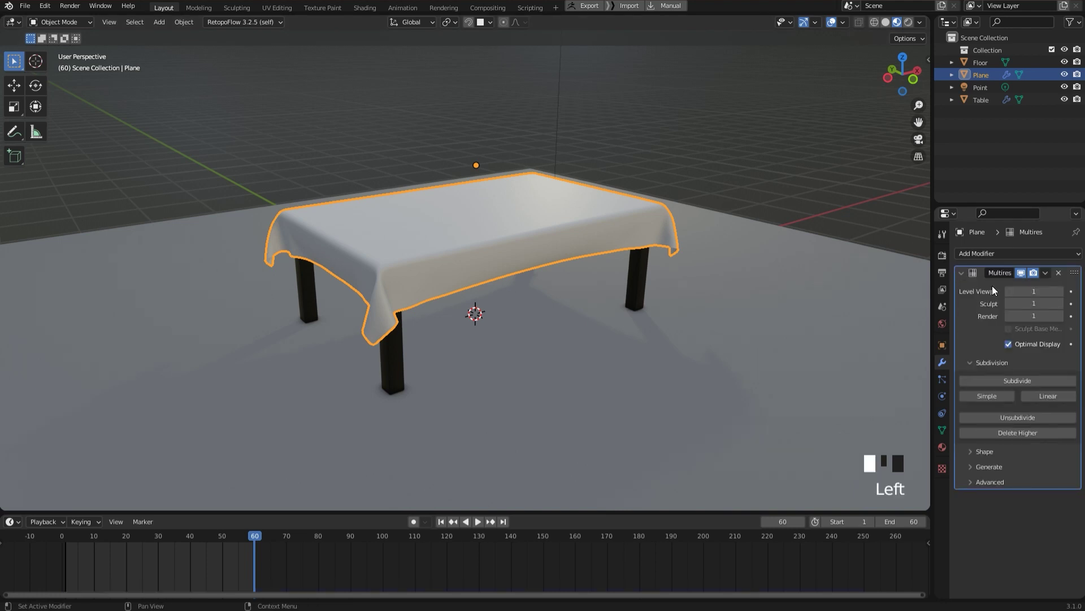
{"action": "left_click", "coordinate": [1045, 273]}
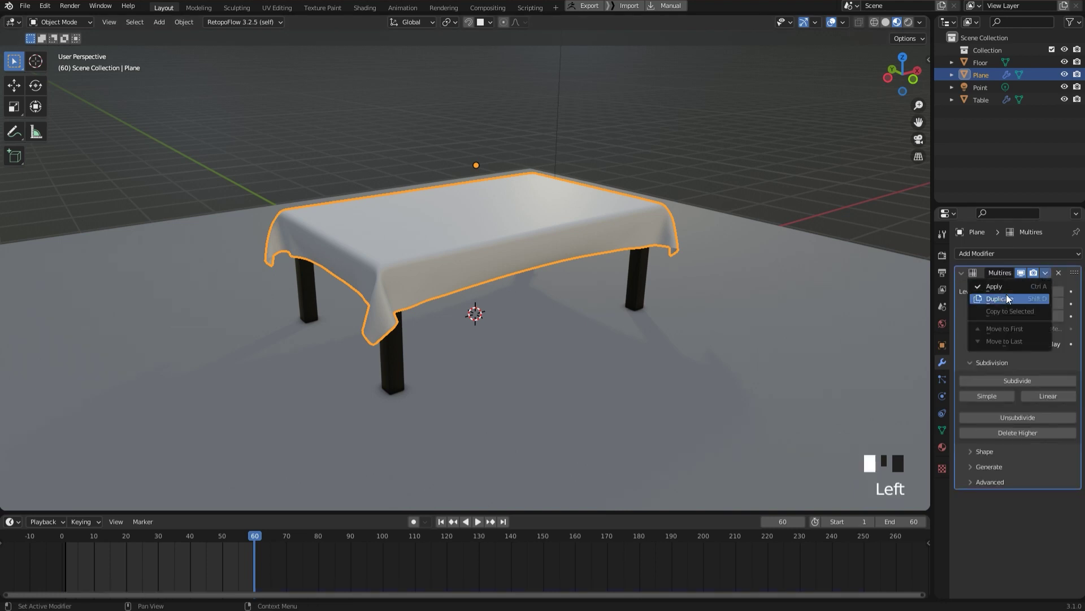
{"action": "left_click", "coordinate": [1006, 287]}
Inspect the baked tablecloth geometry in Edit Mode, then return to Object Mode
{"action": "key", "text": "Tab"}
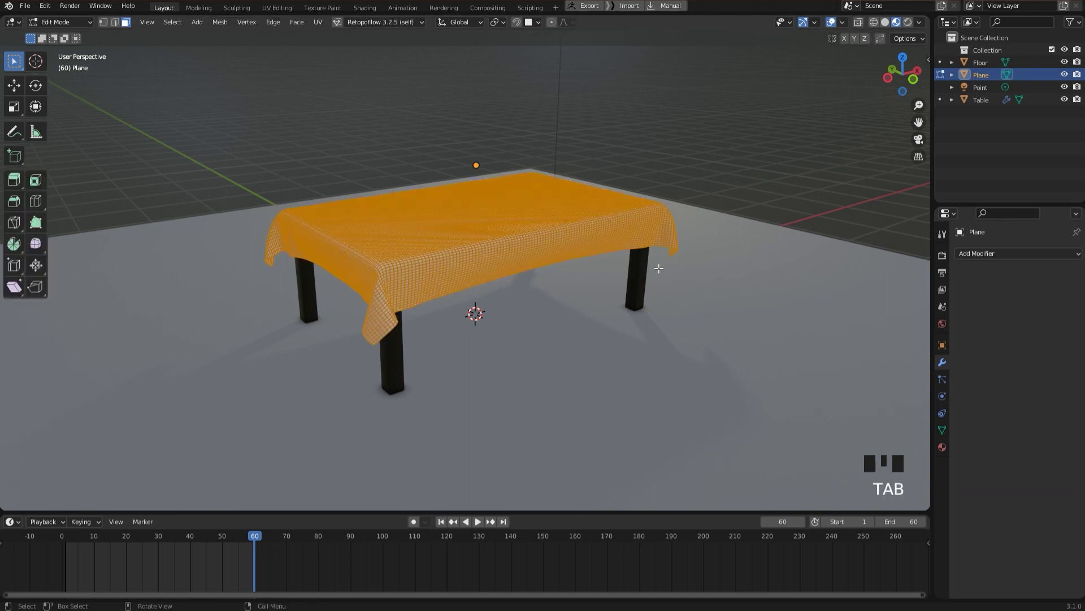
{"action": "middle_click_drag", "start_coordinate": [714, 269], "coordinate": [624, 264]}
{"action": "key", "text": "Tab"}
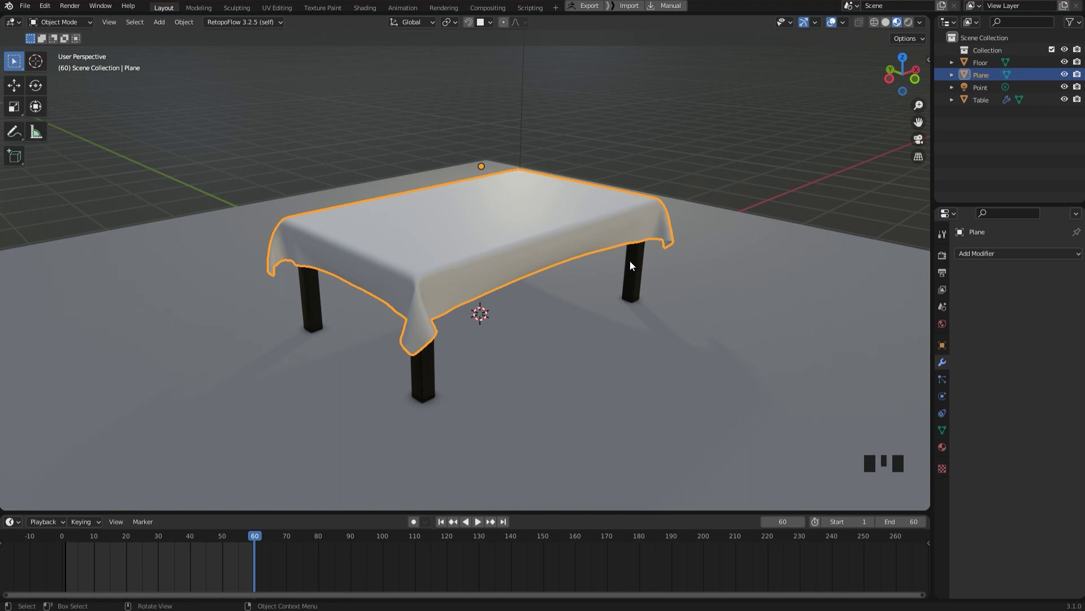
Switch the tablecloth into Sculpt Mode and orbit to a low, close view of the table
{"action": "key", "text": "ctrl+Tab"}
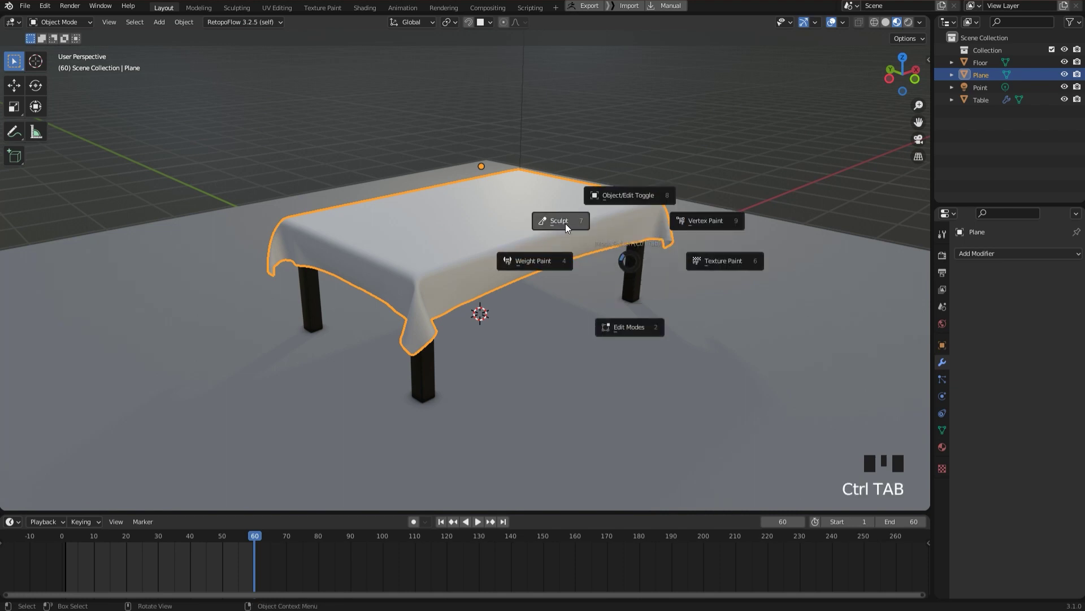
{"action": "left_click", "coordinate": [566, 223]}
{"action": "mouse_move", "coordinate": [560, 213]}
{"action": "middle_mouse_down"}
{"action": "mouse_move", "coordinate": [552, 243]}
{"action": "mouse_move", "coordinate": [553, 182]}
{"action": "mouse_move", "coordinate": [543, 193]}
{"action": "middle_mouse_up"}
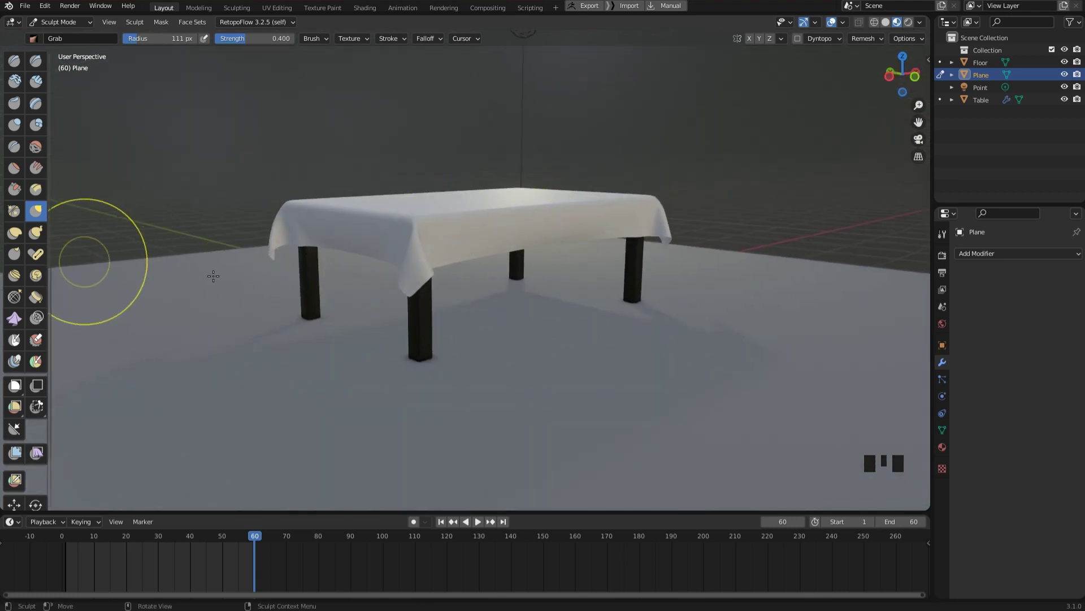
{"action": "mouse_move", "coordinate": [509, 327]}
{"action": "middle_mouse_down"}
{"action": "mouse_move", "coordinate": [516, 274]}
{"action": "mouse_move", "coordinate": [558, 286]}
{"action": "middle_mouse_up"}
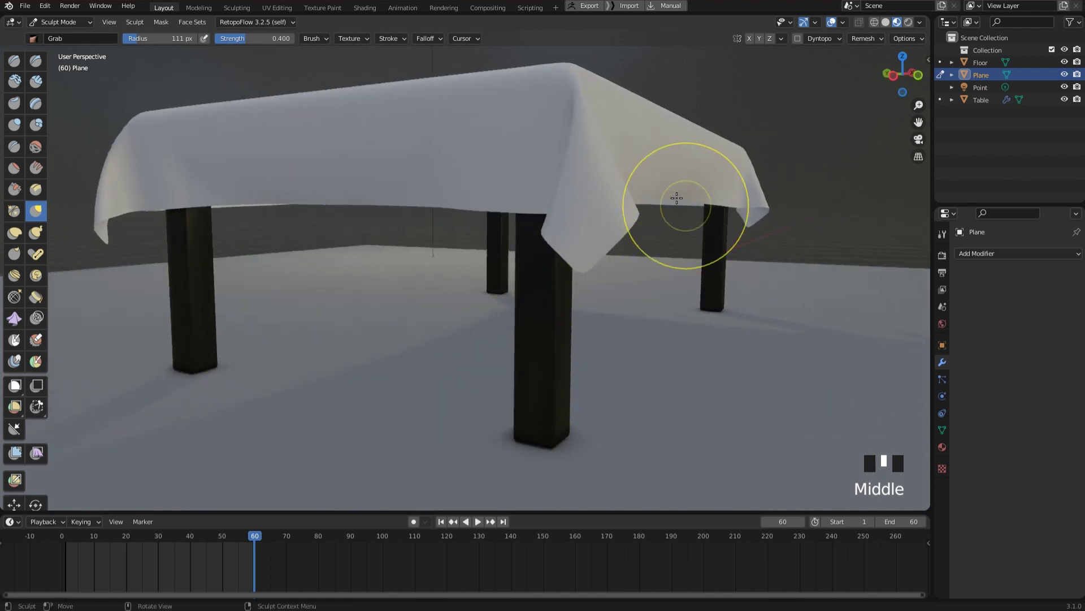
Pull the cloth's hanging edge into shape with the Grab brush (radius 111 px, strength 0.400)
{"action": "left_click", "coordinate": [702, 206]}
{"action": "middle_click_drag", "start_coordinate": [703, 205], "coordinate": [582, 230]}
{"action": "left_click", "coordinate": [601, 228]}
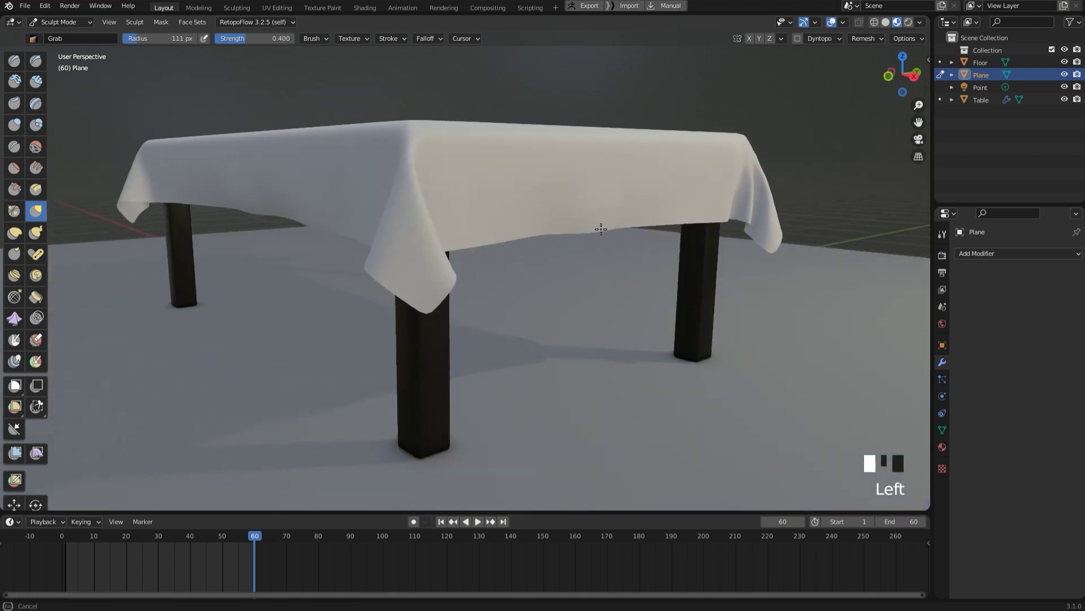
{"action": "left_click", "coordinate": [622, 231]}
{"action": "left_click", "coordinate": [509, 237]}
{"action": "left_click", "coordinate": [491, 250]}
{"action": "left_click", "coordinate": [452, 268]}
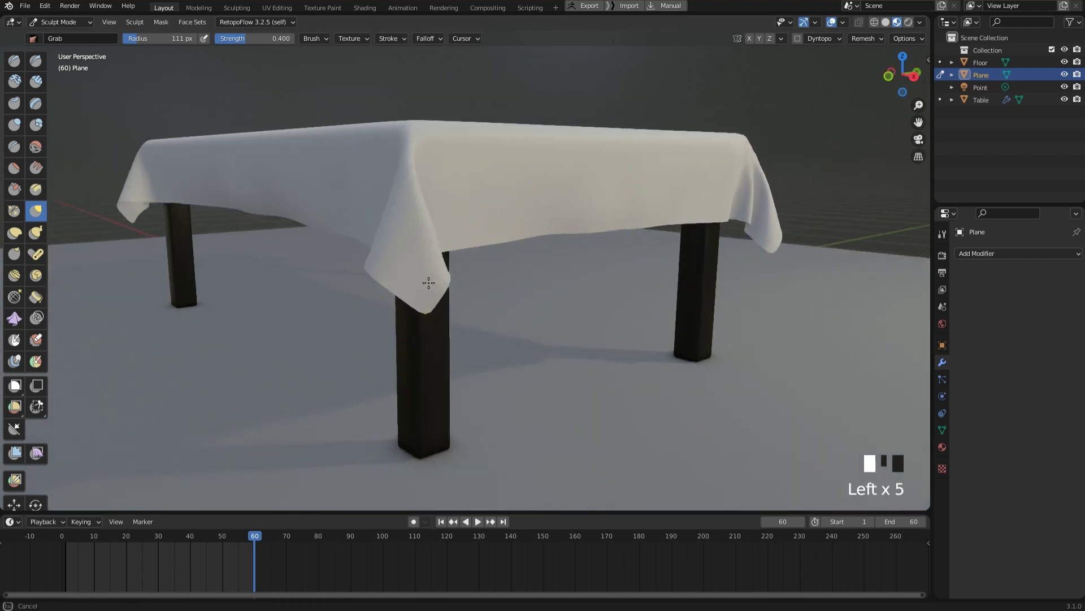
Grab the cloth at the leg corner and tug its front edge
{"action": "mouse_move", "coordinate": [429, 283]}
{"action": "middle_mouse_down"}
{"action": "mouse_move", "coordinate": [346, 206]}
{"action": "mouse_move", "coordinate": [407, 208]}
{"action": "mouse_move", "coordinate": [519, 263]}
{"action": "middle_mouse_up"}
{"action": "left_click", "coordinate": [408, 275]}
{"action": "left_click", "coordinate": [408, 276]}
{"action": "left_click", "coordinate": [408, 209]}
{"action": "left_click", "coordinate": [519, 263]}
{"action": "left_click", "coordinate": [588, 262]}
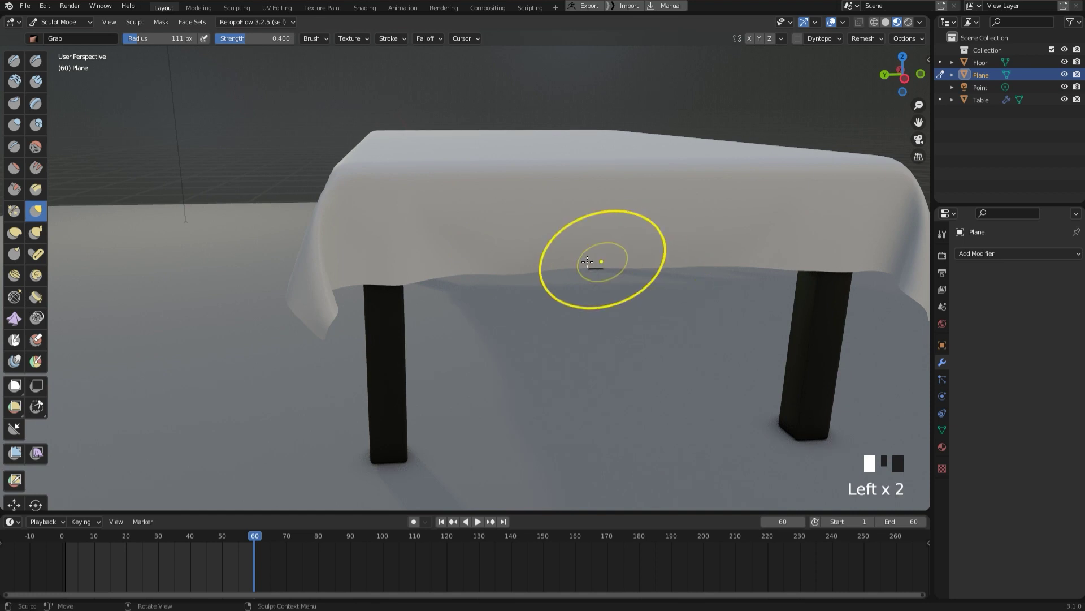
Reshape the cloth at several more spots, then switch viewport shading to Solid
{"action": "left_click", "coordinate": [530, 270]}
{"action": "left_click", "coordinate": [529, 270]}
{"action": "left_click", "coordinate": [390, 282]}
{"action": "left_click", "coordinate": [791, 286]}
{"action": "scroll", "coordinate": [837, 251], "scroll_direction": "down", "scroll_amount": 2}
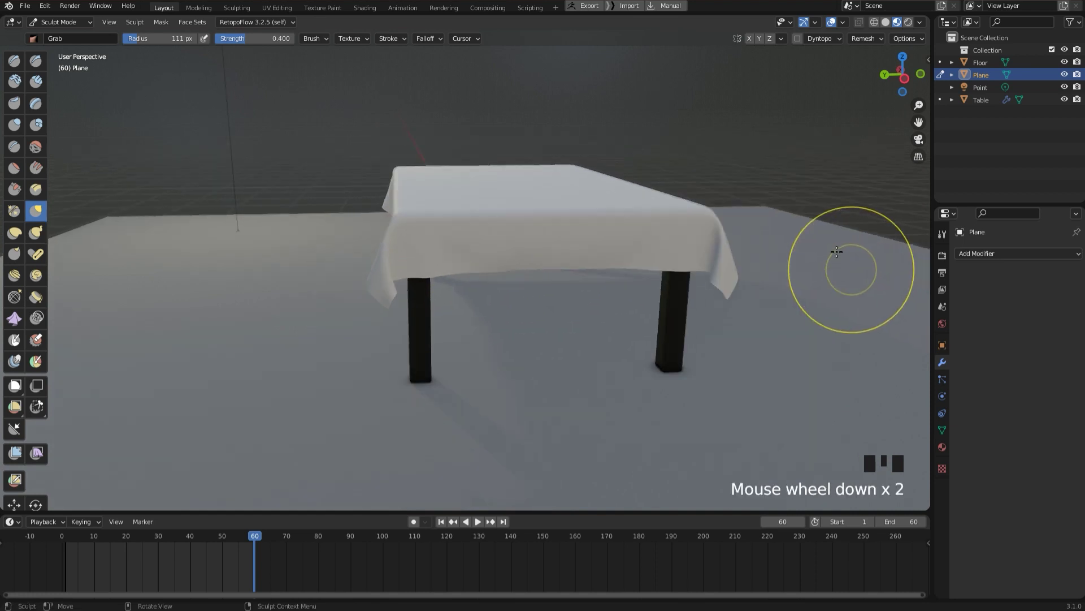
{"action": "middle_click_drag", "start_coordinate": [838, 251], "coordinate": [719, 279]}
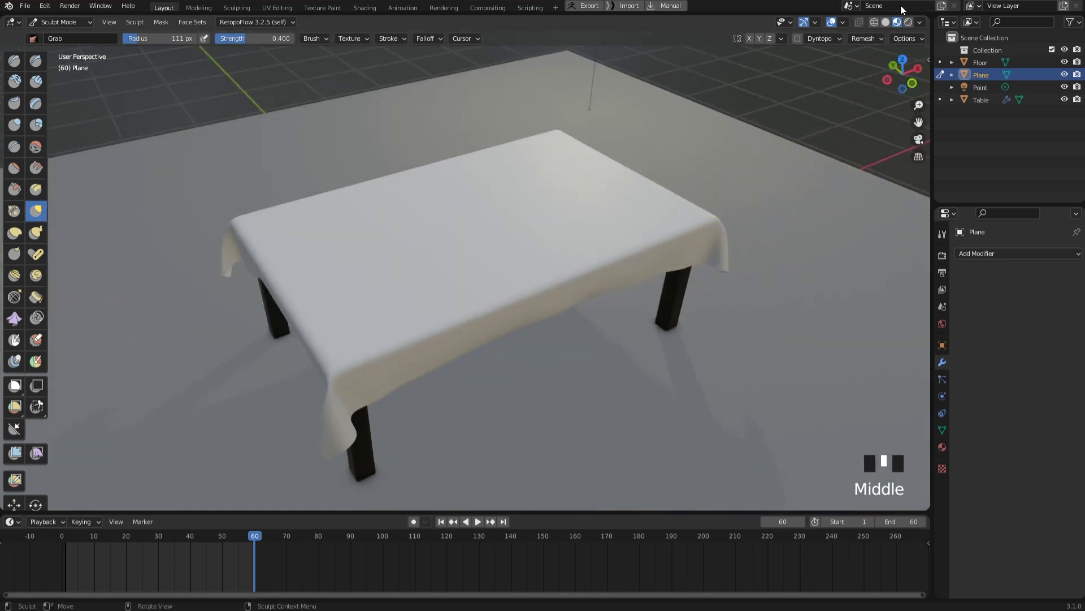
{"action": "left_click", "coordinate": [888, 22]}
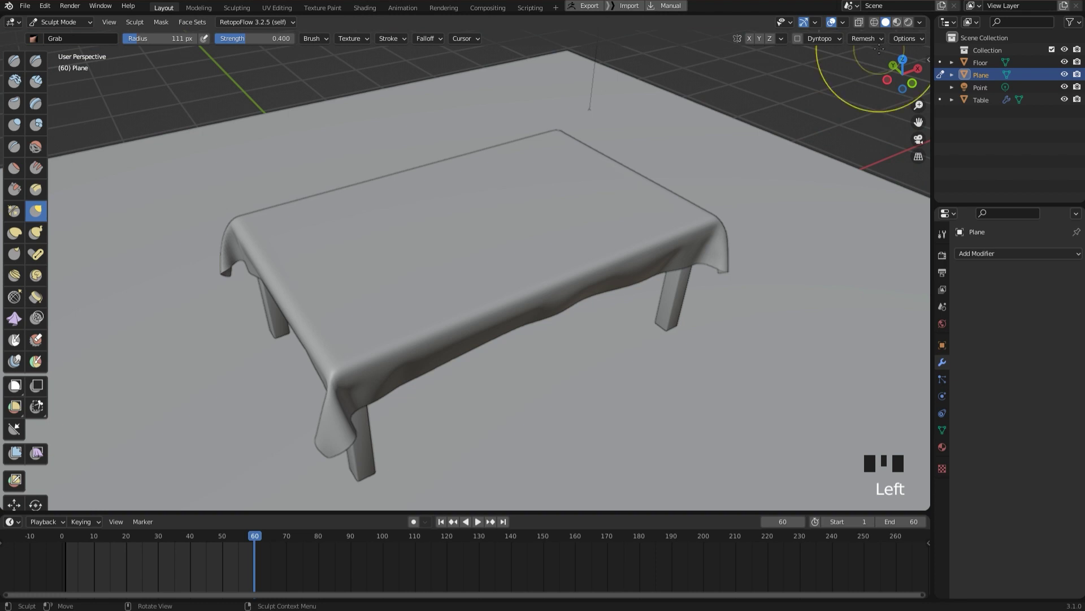
Select the Cloth brush and push wrinkles into the middle of the table top
{"action": "left_click", "coordinate": [13, 319]}
{"action": "left_click_drag", "start_coordinate": [409, 260], "coordinate": [426, 257]}
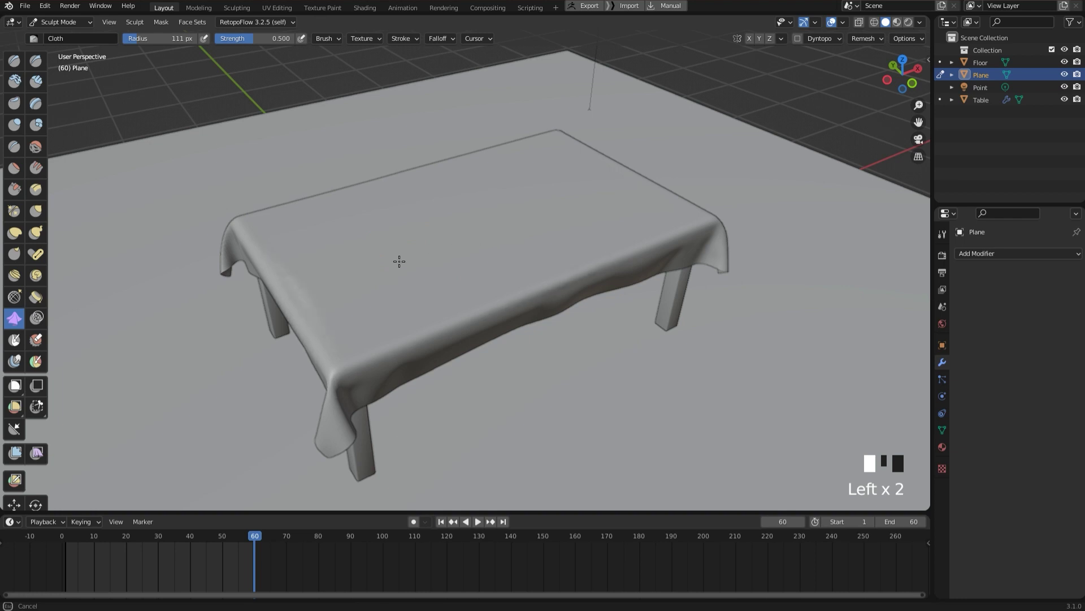
{"action": "mouse_move", "coordinate": [399, 261]}
{"action": "middle_mouse_down"}
{"action": "mouse_move", "coordinate": [441, 260]}
{"action": "mouse_move", "coordinate": [428, 284]}
{"action": "middle_mouse_up"}
{"action": "scroll", "coordinate": [492, 272], "scroll_direction": "up", "scroll_amount": 5}
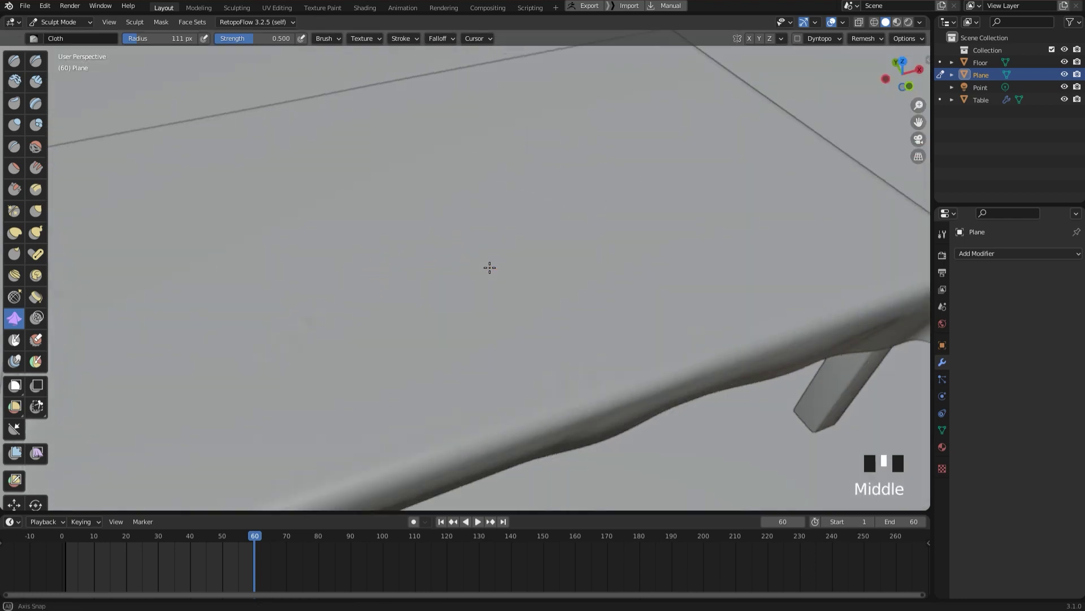
{"action": "left_click_drag", "start_coordinate": [529, 218], "coordinate": [492, 219]}
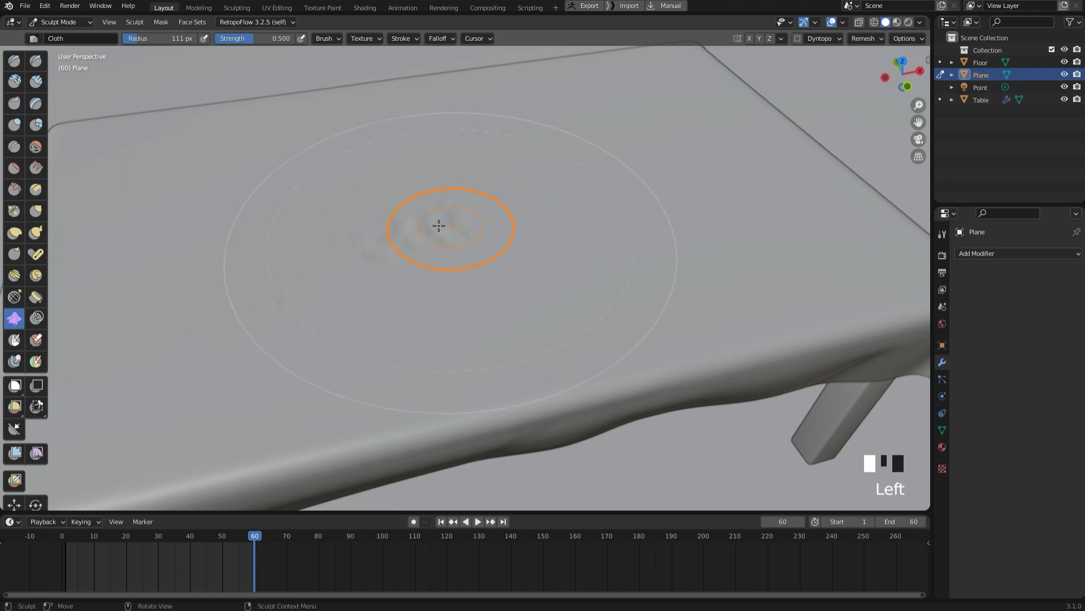
{"action": "scroll", "coordinate": [523, 259], "scroll_direction": "down", "scroll_amount": 4}
Smooth the wrinkled patches and add softer folds across the table top
{"action": "middle_click_drag", "start_coordinate": [576, 244], "coordinate": [601, 245]}
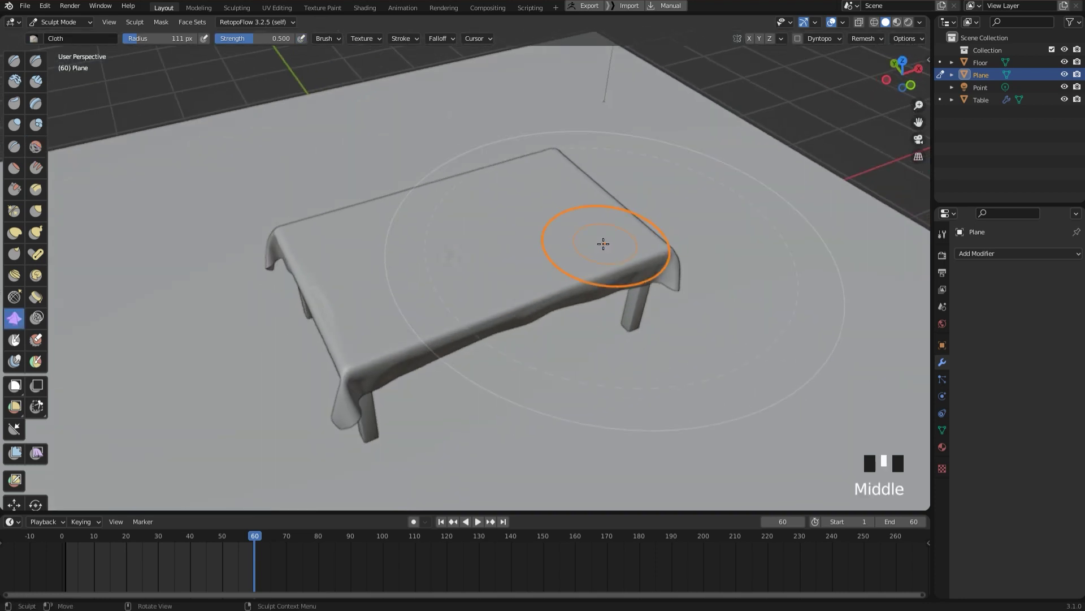
{"action": "scroll", "coordinate": [453, 251], "scroll_direction": "up", "scroll_amount": 2}
{"action": "left_click_drag", "start_coordinate": [453, 251], "coordinate": [535, 254], "text": "shift"}
{"action": "mouse_move", "coordinate": [535, 254]}
{"action": "middle_mouse_down"}
{"action": "mouse_move", "coordinate": [381, 254]}
{"action": "mouse_move", "coordinate": [365, 312]}
{"action": "middle_mouse_up"}
{"action": "left_click_drag", "start_coordinate": [365, 312], "coordinate": [365, 312]}
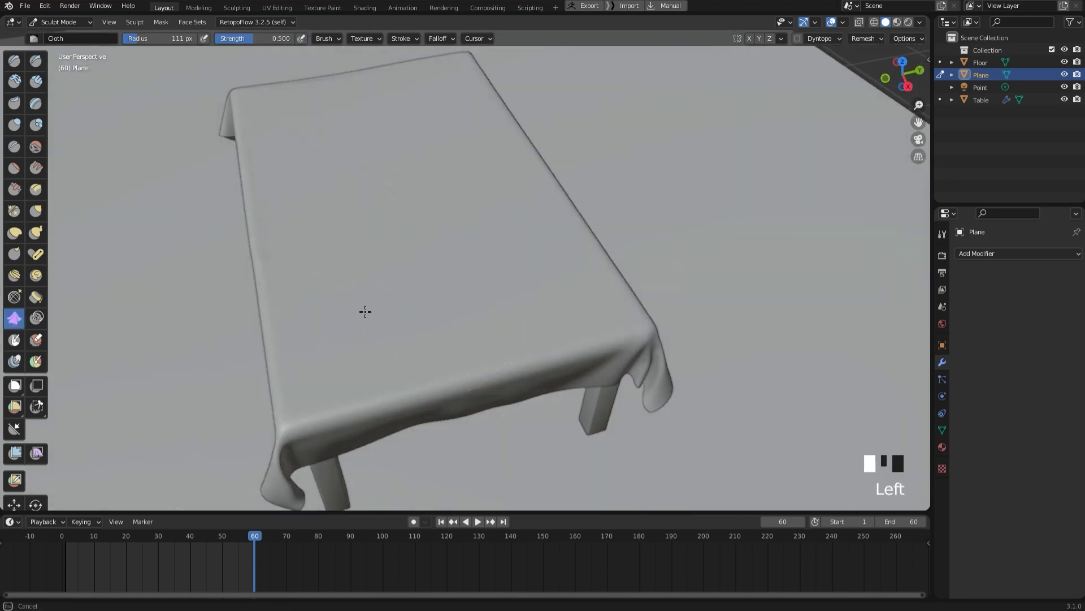
{"action": "middle_click_drag", "start_coordinate": [431, 222], "coordinate": [358, 266]}
{"action": "scroll", "coordinate": [256, 334], "scroll_direction": "up", "scroll_amount": 2}
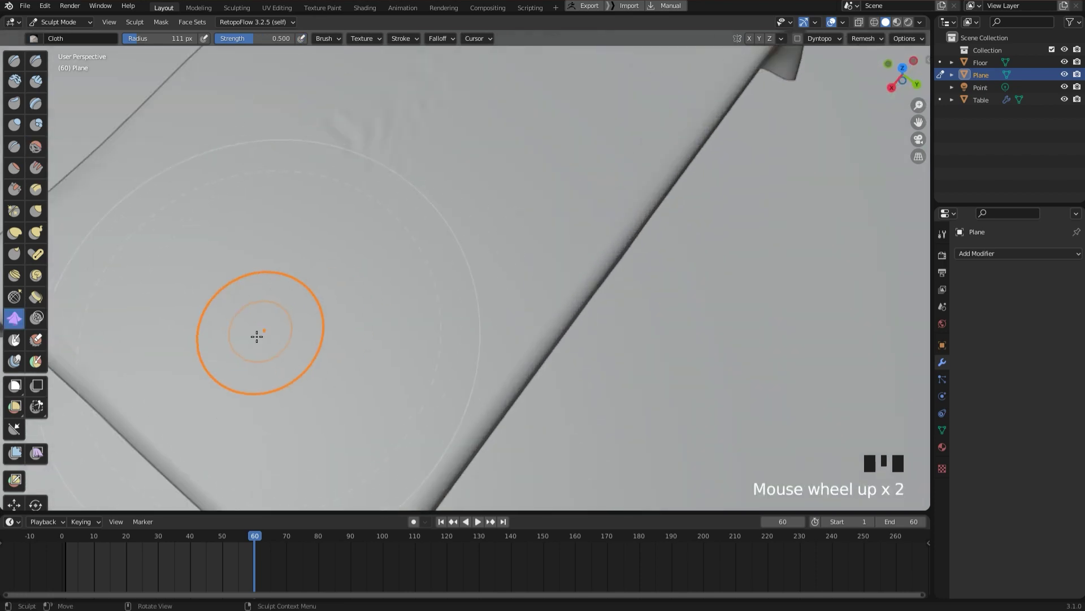
{"action": "mouse_move", "coordinate": [256, 334]}
{"action": "left_mouse_down"}
{"action": "mouse_move", "coordinate": [364, 291]}
{"action": "mouse_move", "coordinate": [395, 165]}
{"action": "mouse_move", "coordinate": [453, 294]}
{"action": "left_mouse_up"}
{"action": "mouse_move", "coordinate": [453, 293]}
{"action": "middle_mouse_down"}
{"action": "mouse_move", "coordinate": [73, 364]}
{"action": "mouse_move", "coordinate": [230, 235]}
{"action": "mouse_move", "coordinate": [296, 249]}
{"action": "middle_mouse_up"}
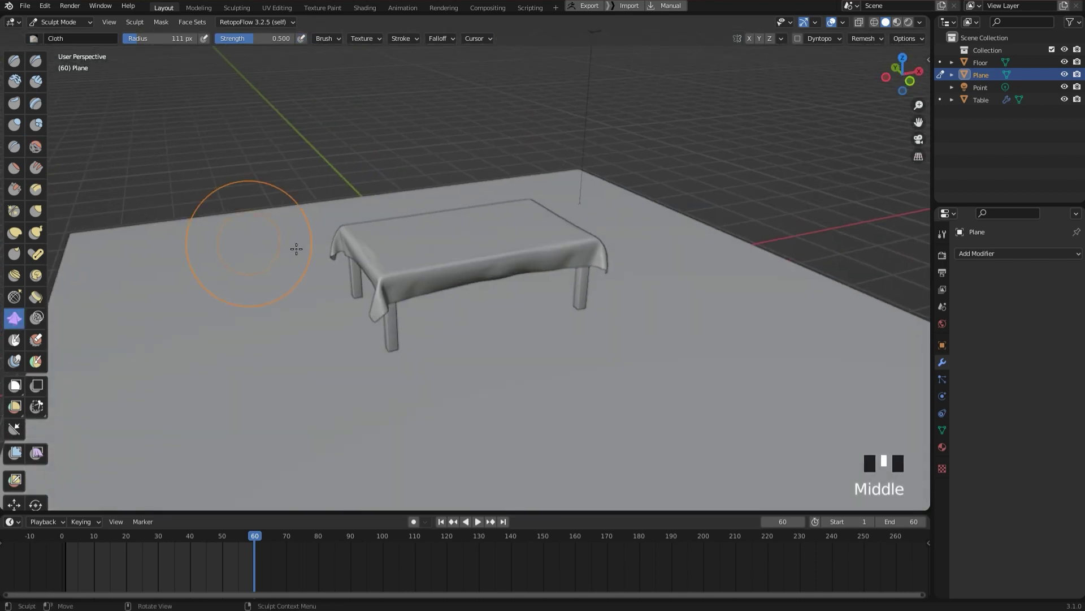
Switch to Material Preview shading and orbit slightly around the draped table
{"action": "left_click", "coordinate": [898, 22]}
{"action": "middle_click_drag", "start_coordinate": [782, 170], "coordinate": [806, 211]}
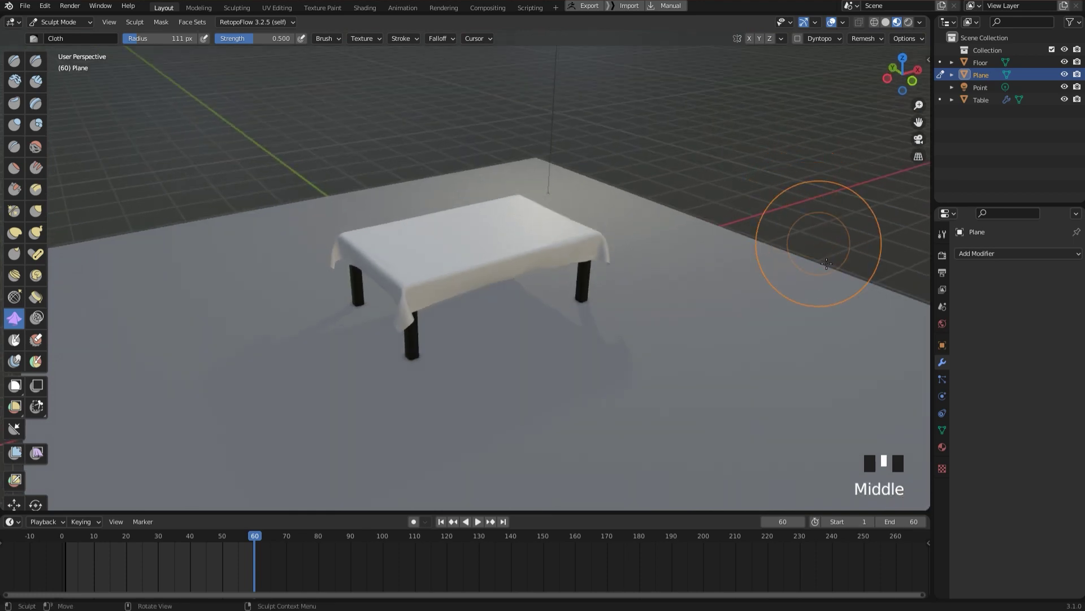